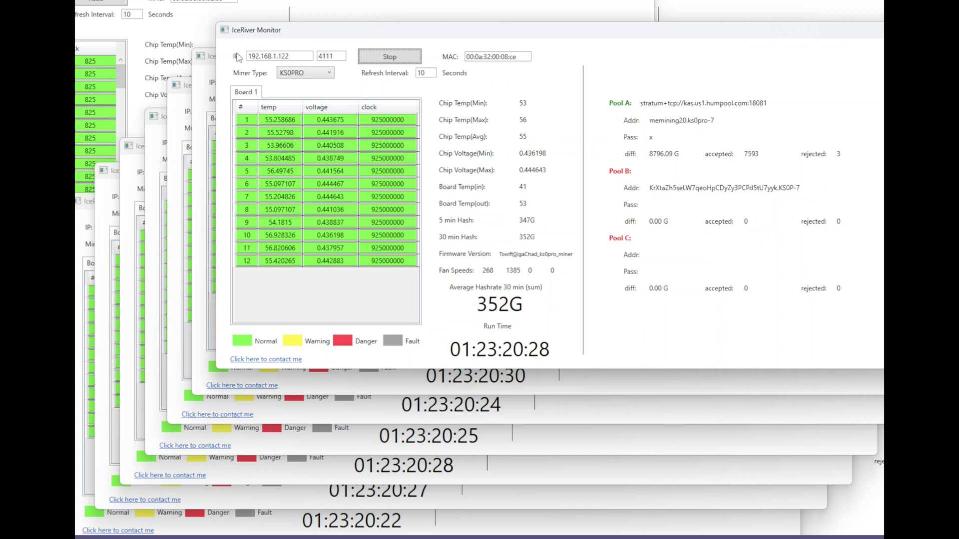
pyautogui.click(78, 224)
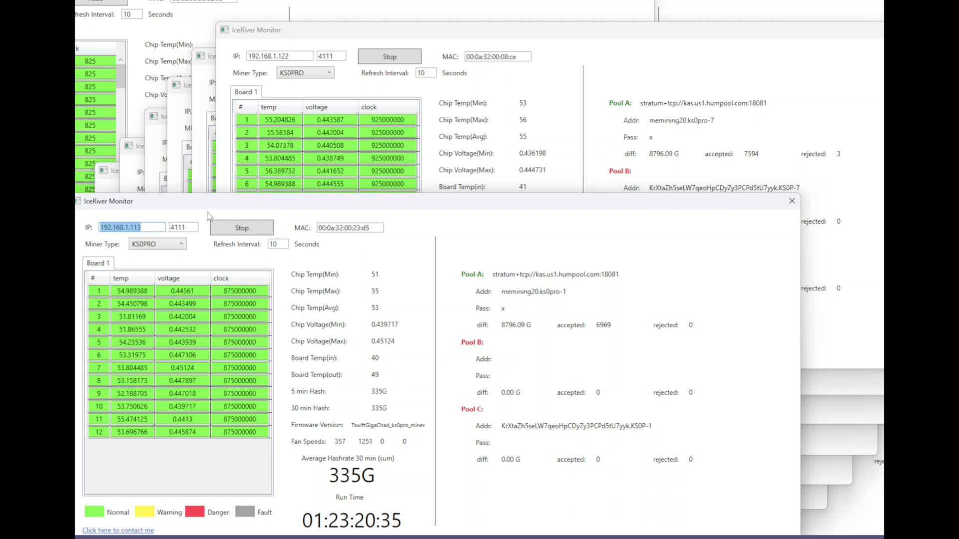
pyautogui.click(107, 190)
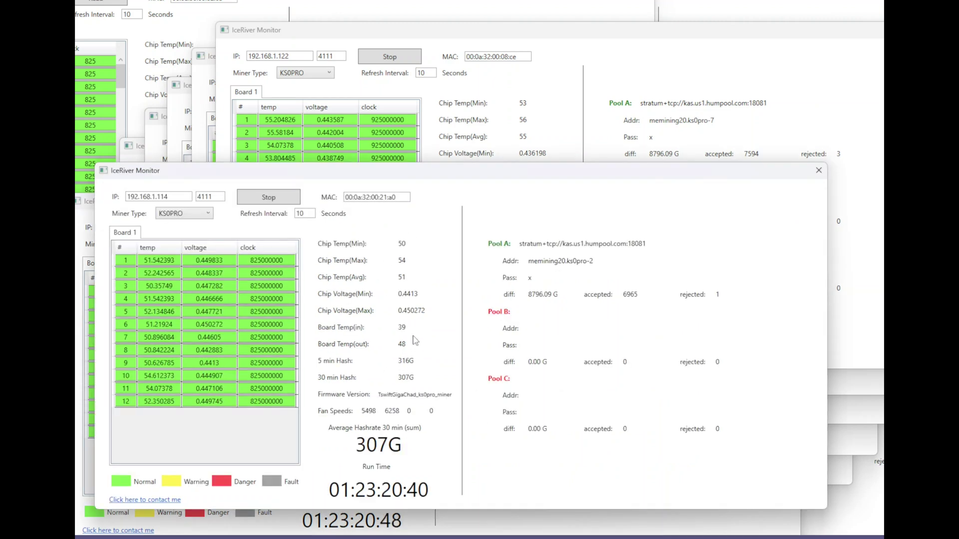
pyautogui.click(464, 524)
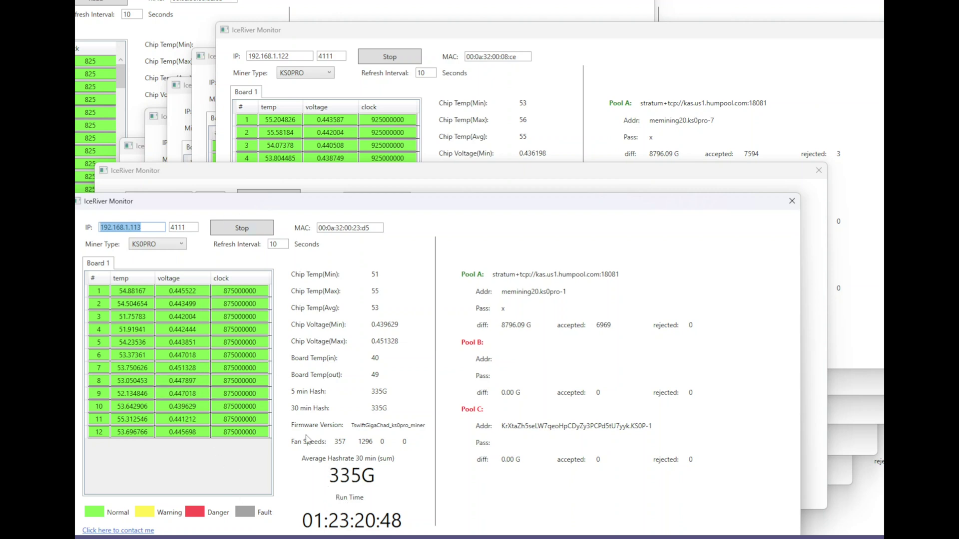
pyautogui.click(173, 175)
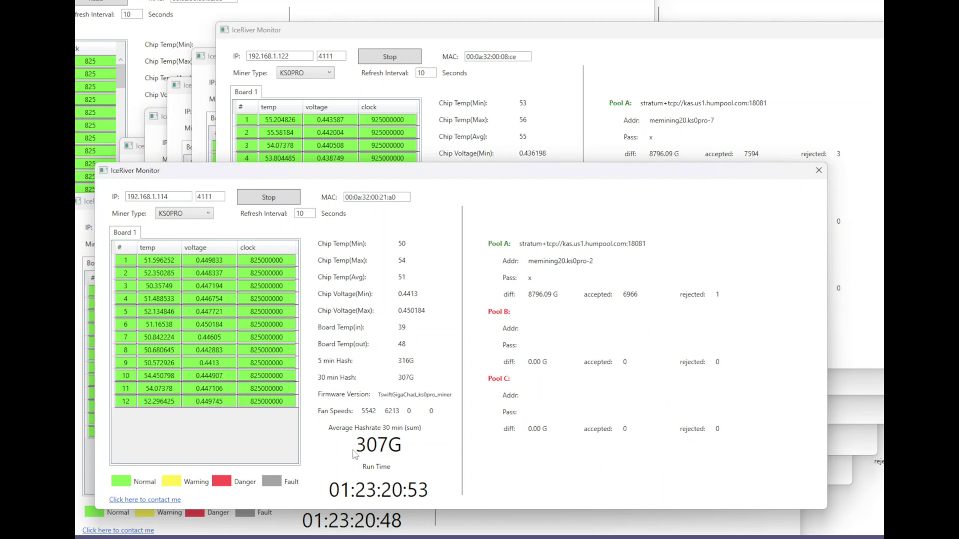
pyautogui.click(138, 159)
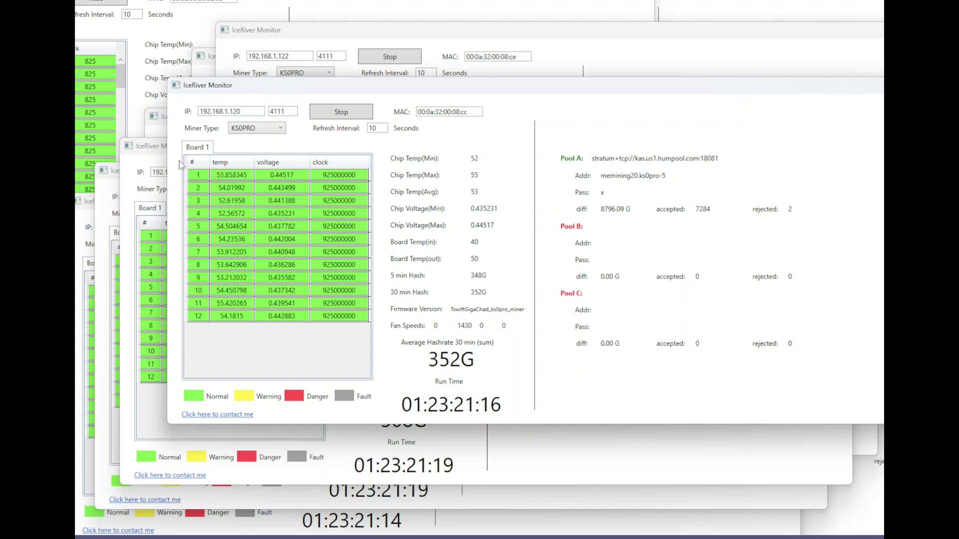
pyautogui.click(160, 136)
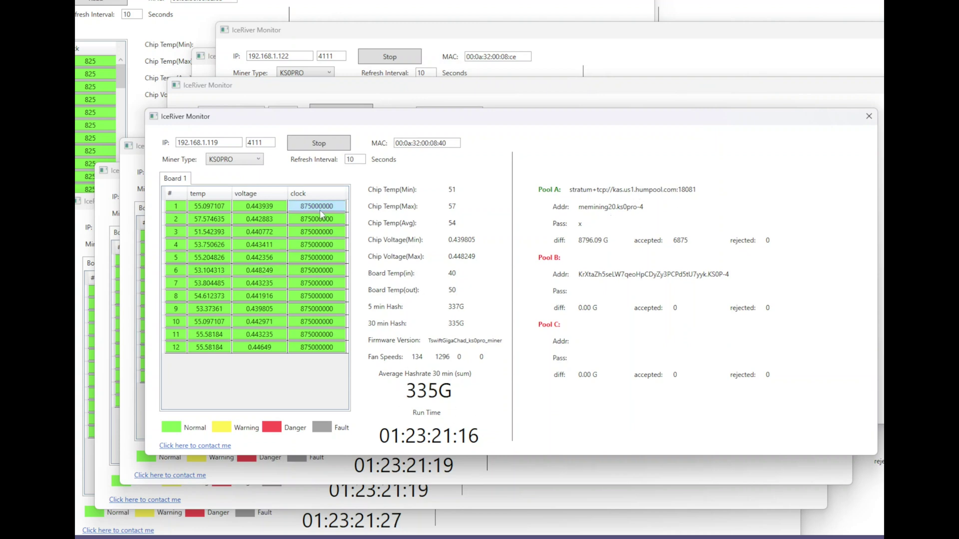
pyautogui.click(189, 98)
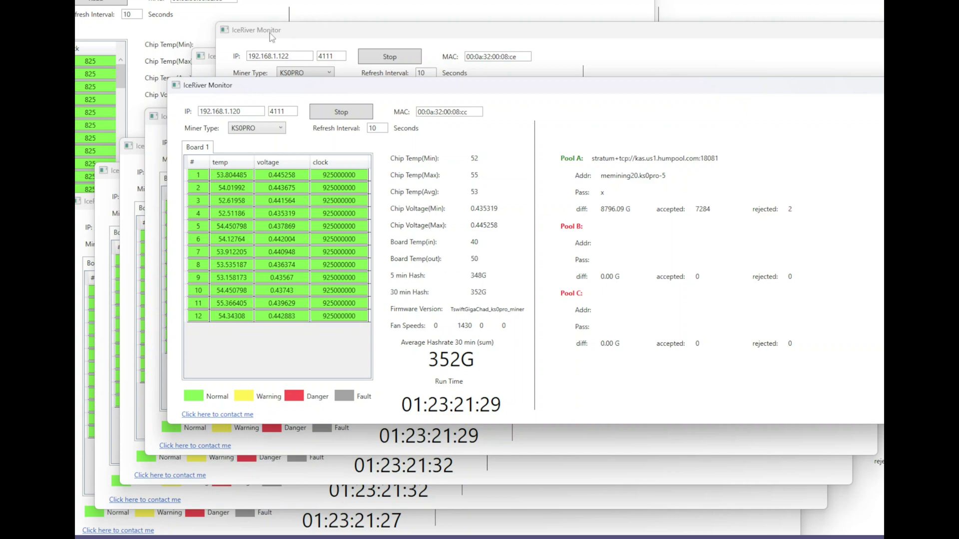
pyautogui.click(210, 73)
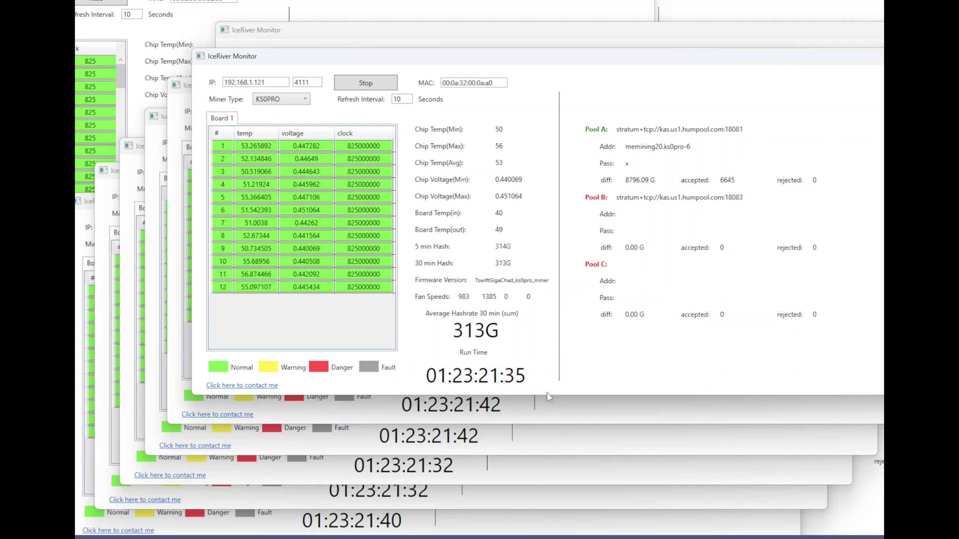
pyautogui.click(540, 410)
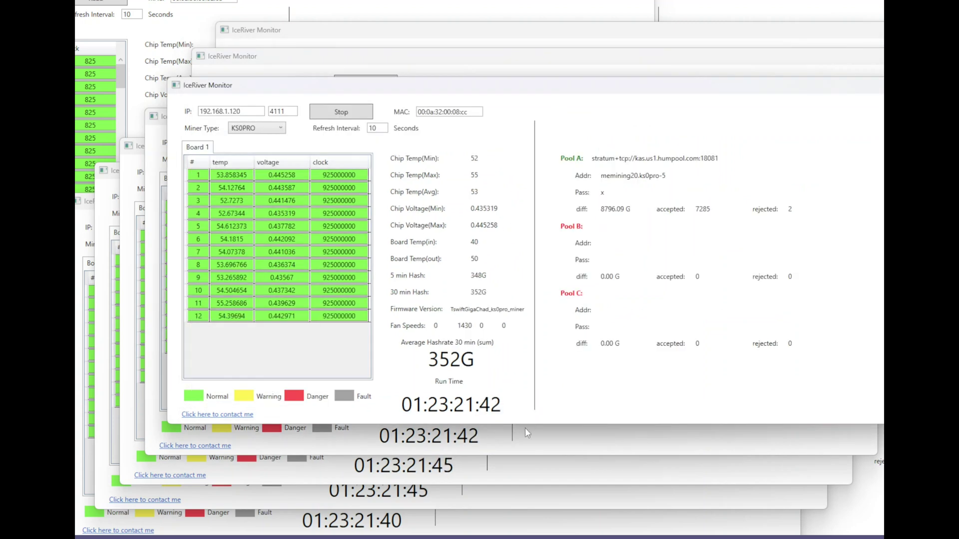
pyautogui.click(514, 446)
pyautogui.click(502, 460)
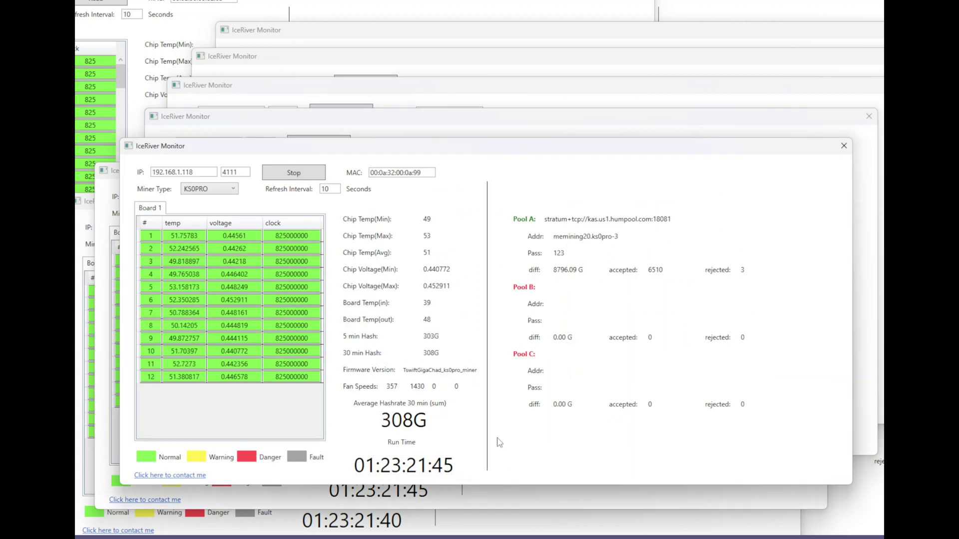
pyautogui.click(230, 120)
pyautogui.click(247, 91)
pyautogui.click(272, 64)
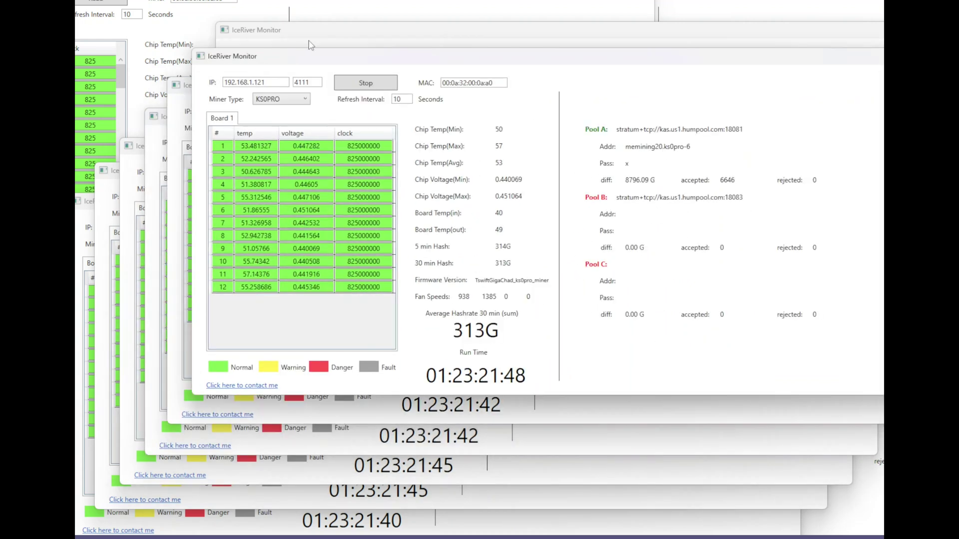
pyautogui.click(311, 41)
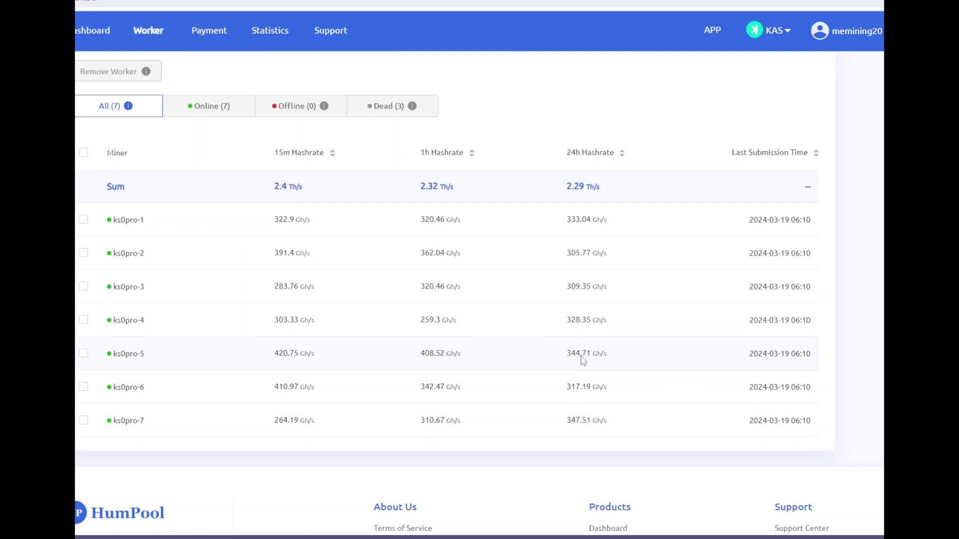
# - Check the worker hashrates, then view HumPool's Payment page showing the 1,911.51 KAS balance
pyautogui.scroll(5, 584, 214)
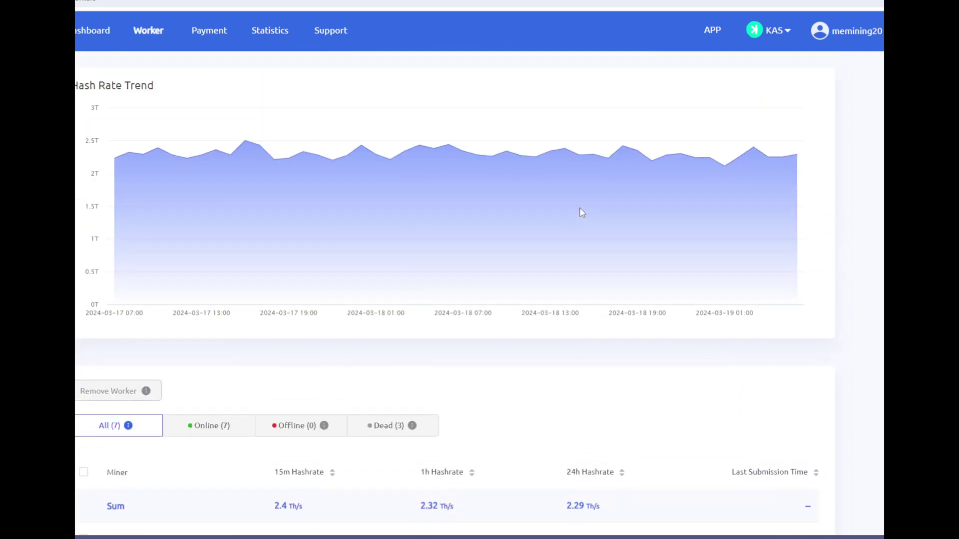
pyautogui.click(216, 38)
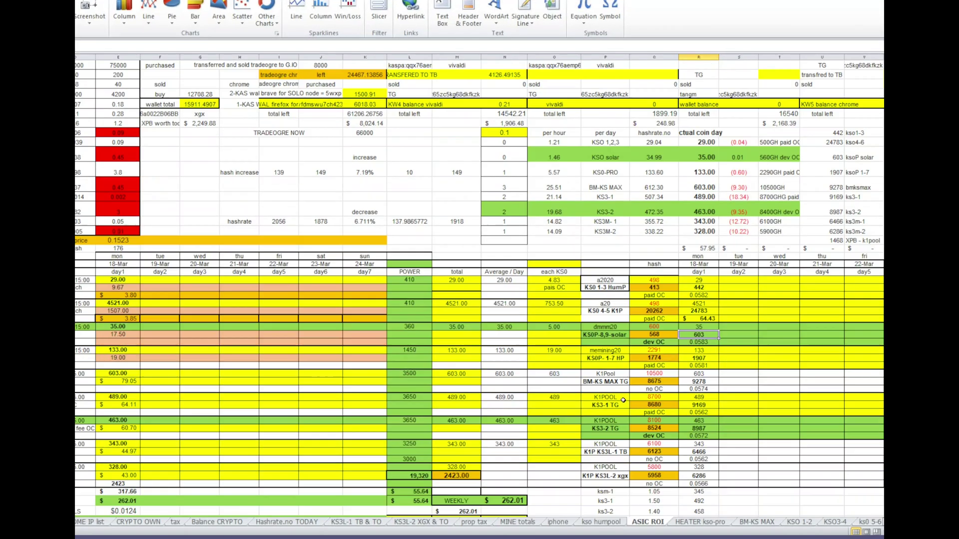
pyautogui.scroll(-6, 623, 400)
pyautogui.scroll(8, 623, 400)
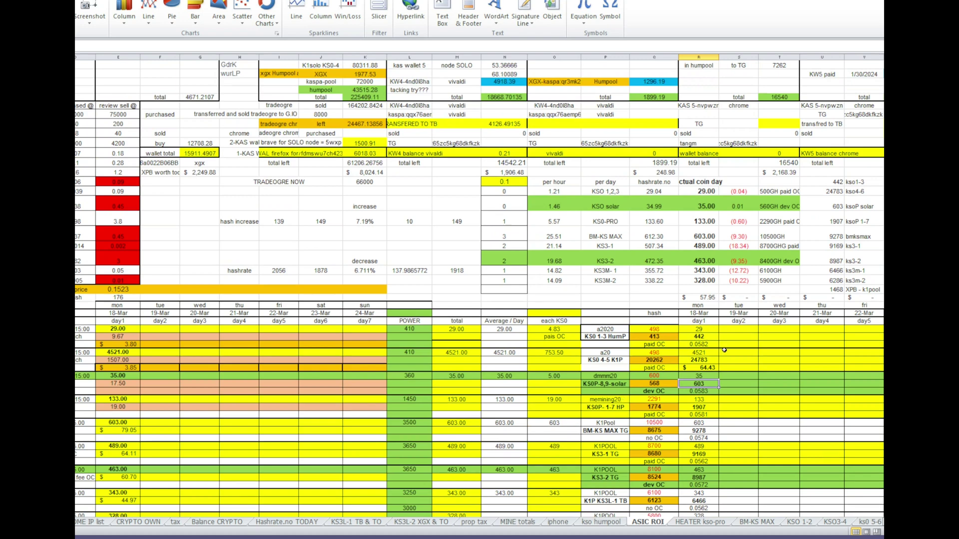
pyautogui.click(739, 205)
pyautogui.click(737, 218)
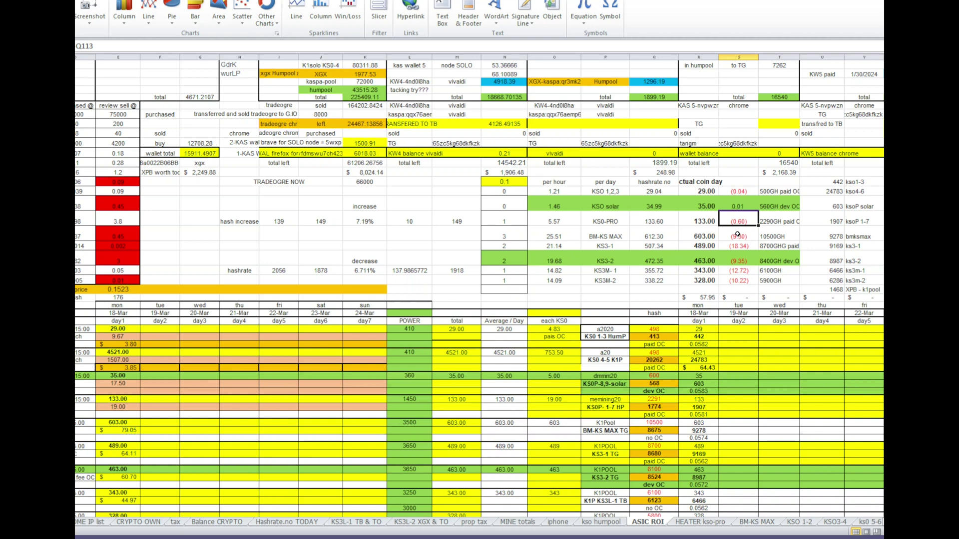
pyautogui.click(640, 223)
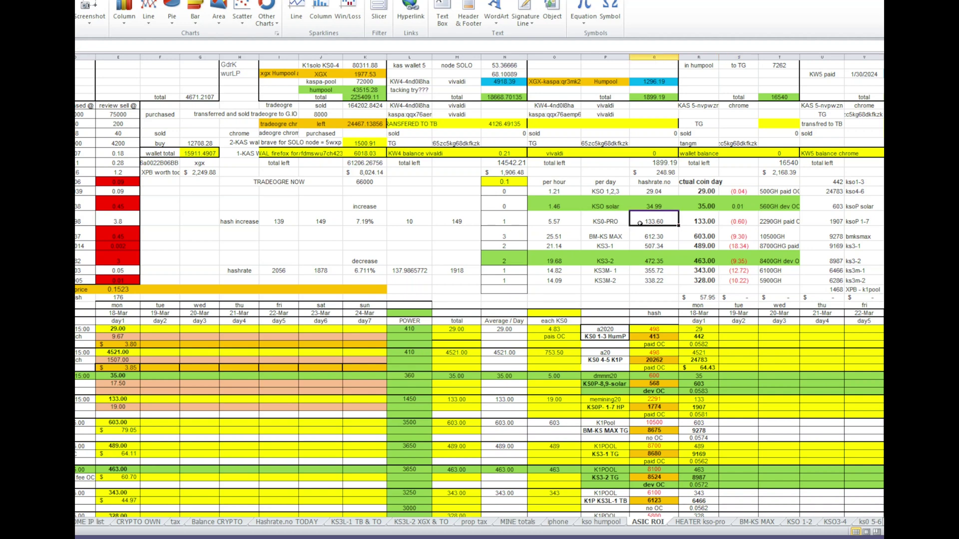
pyautogui.click(703, 402)
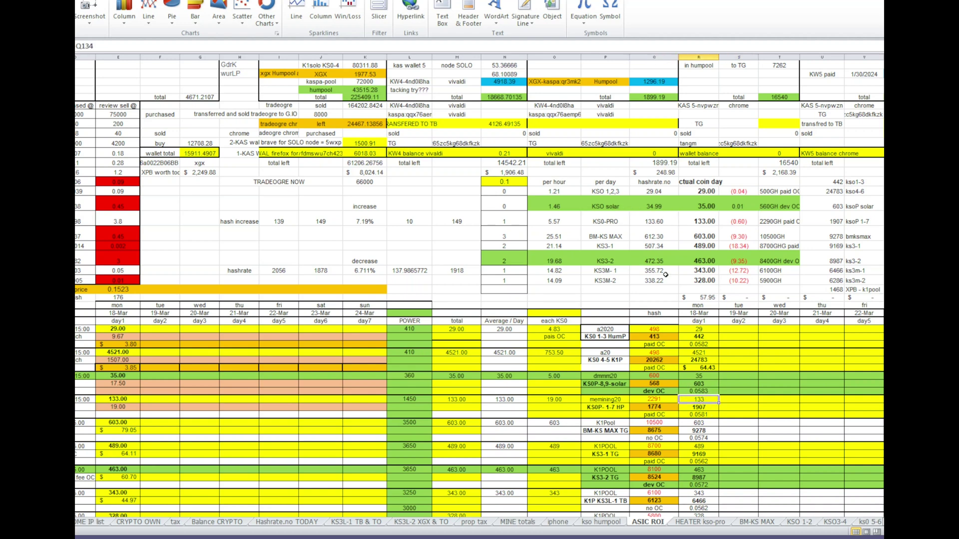
pyautogui.click(658, 223)
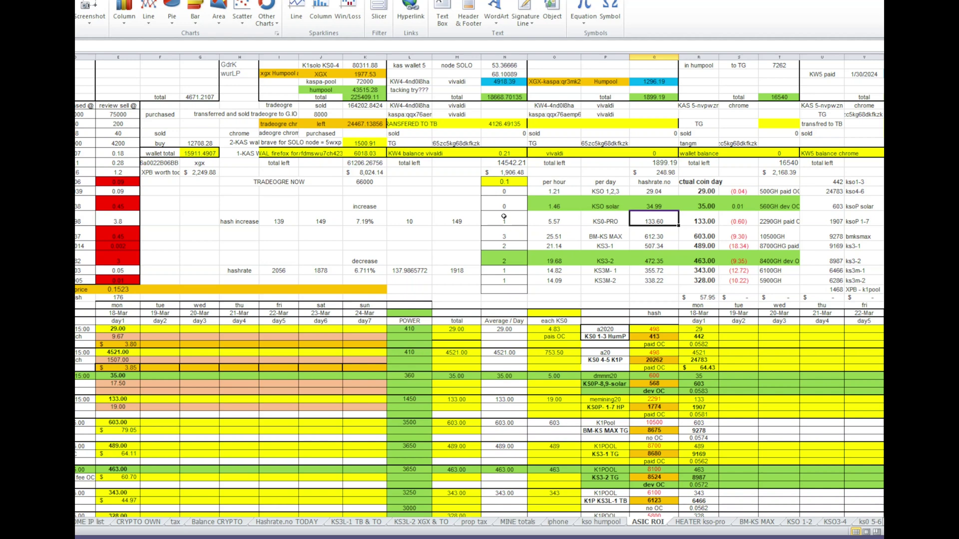
pyautogui.moveTo(504, 216); pyautogui.dragTo(731, 219)
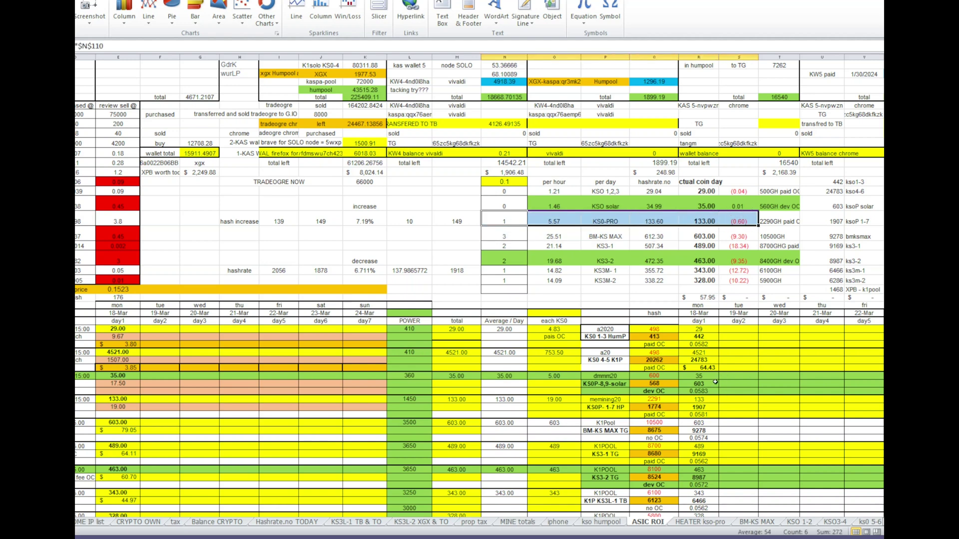
pyautogui.click(699, 399)
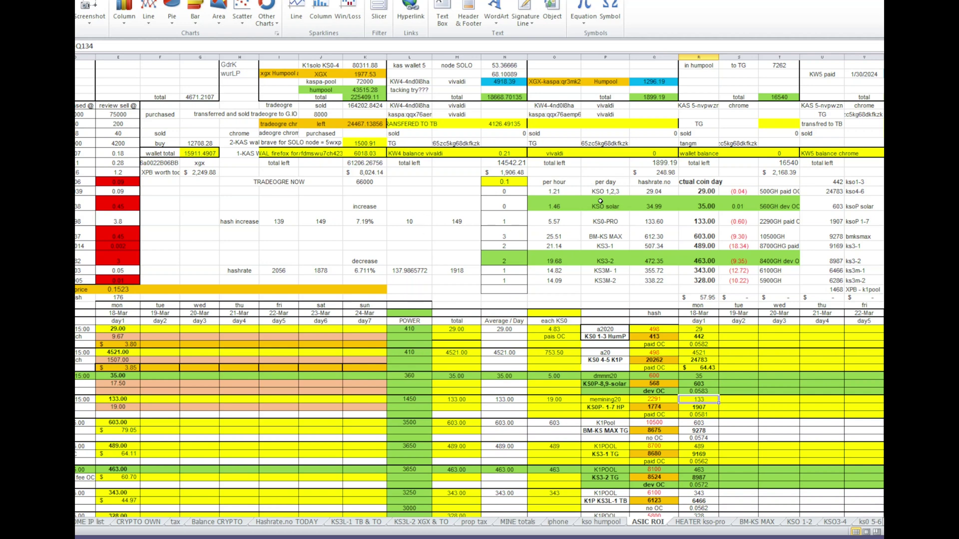
pyautogui.moveTo(546, 203); pyautogui.dragTo(755, 204)
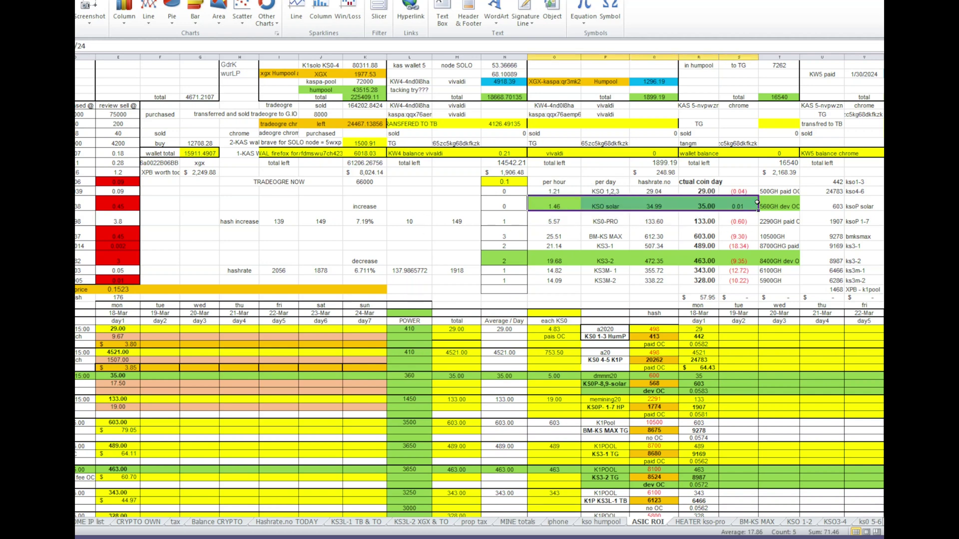
pyautogui.click(729, 200)
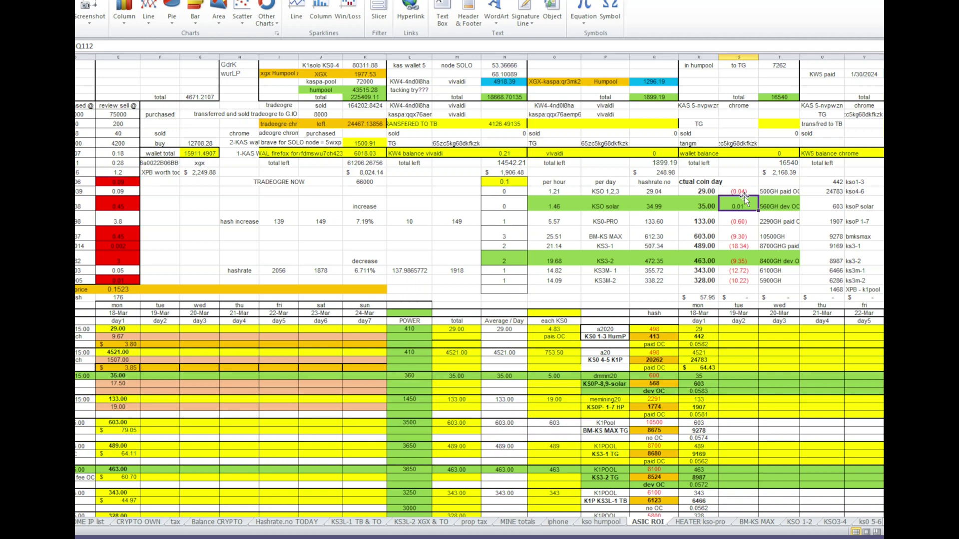
pyautogui.click(702, 376)
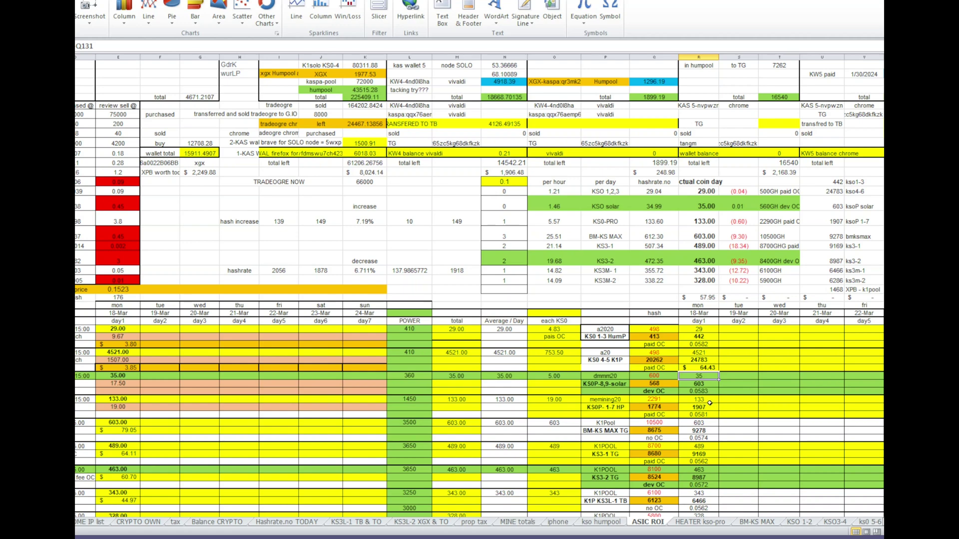
# - Inspect the coin price lookup formula, then scroll down to the 10751.29 total of the KS0P- 1-7 HP rows
pyautogui.scroll(2, 93, 215)
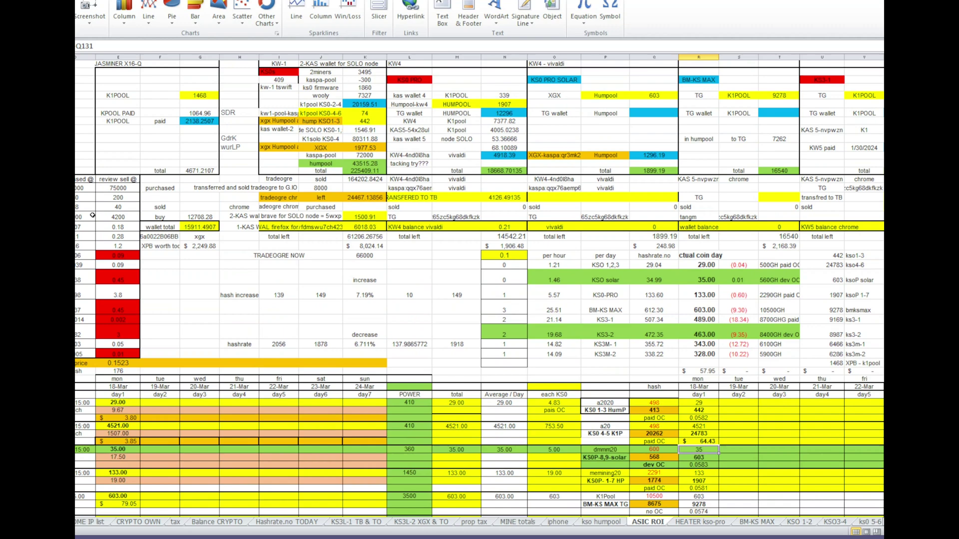
pyautogui.click(83, 271)
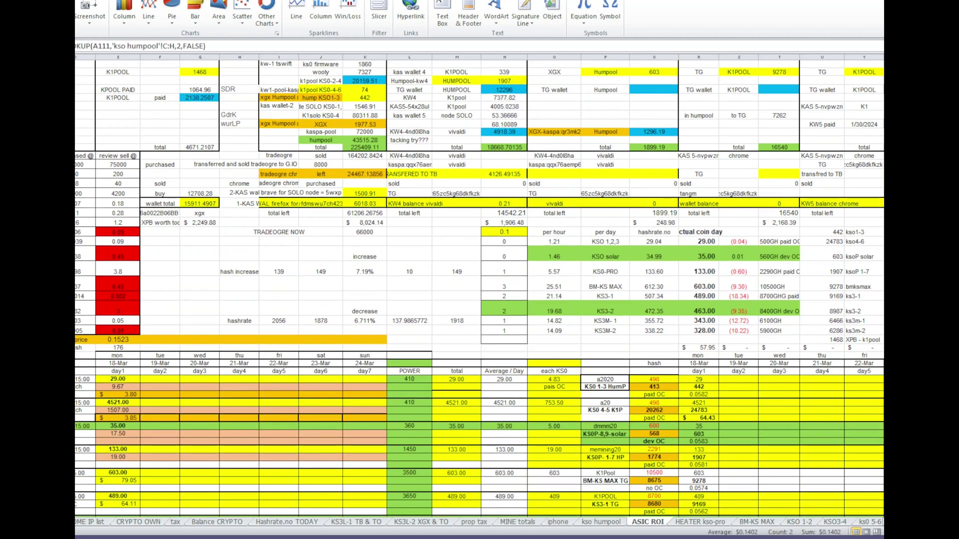
pyautogui.press('Delete')
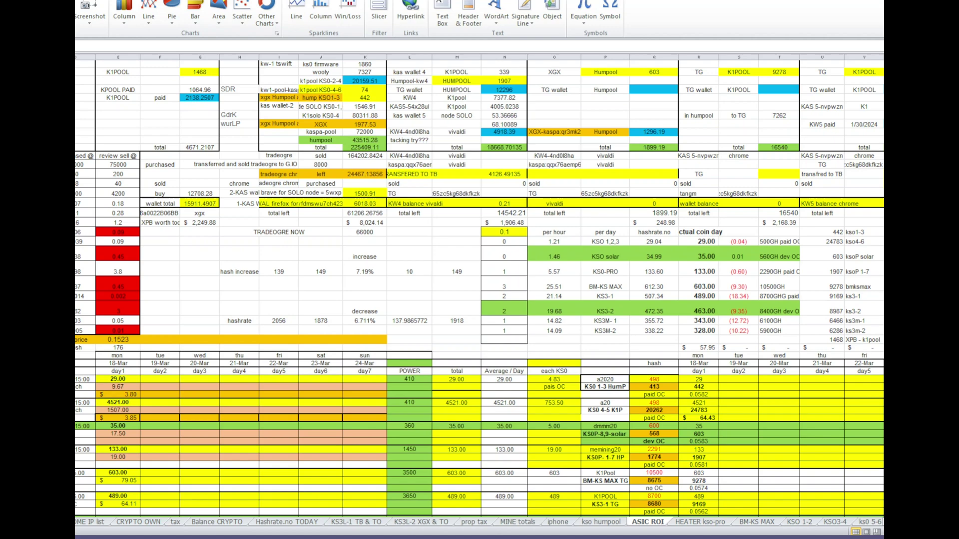
pyautogui.scroll(-1, 277, 335)
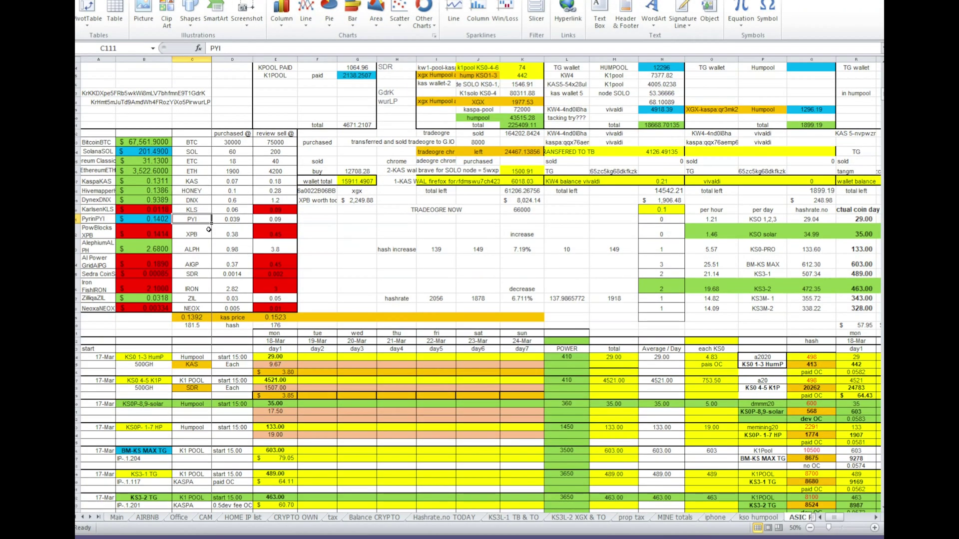
pyautogui.scroll(-10, 549, 313)
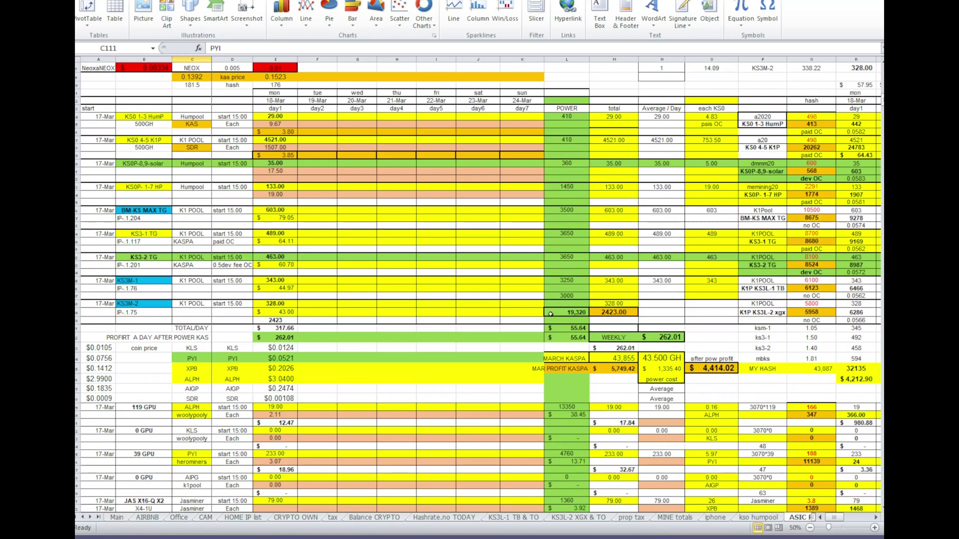
pyautogui.scroll(-2, 551, 313)
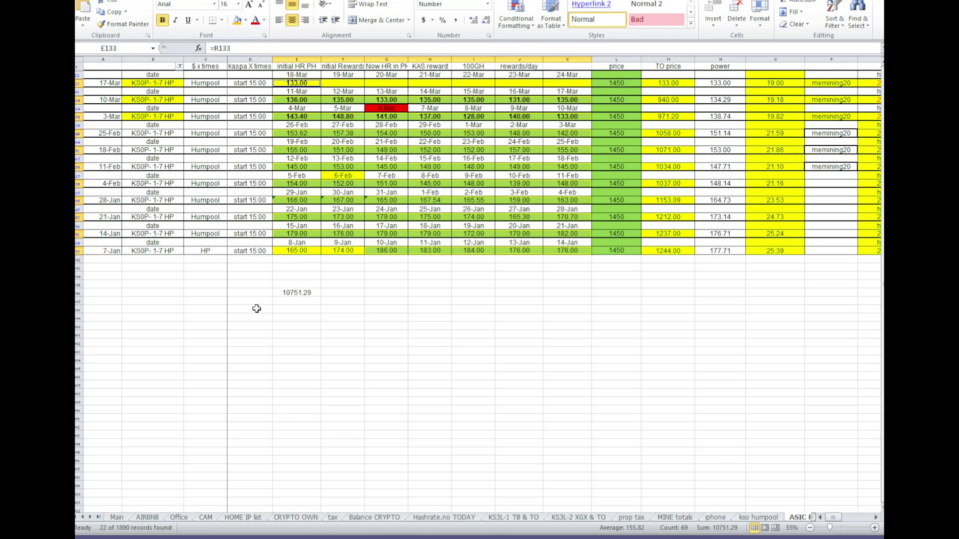
# - Copy the 10751.29 rewards total in E1896
pyautogui.click(293, 293)
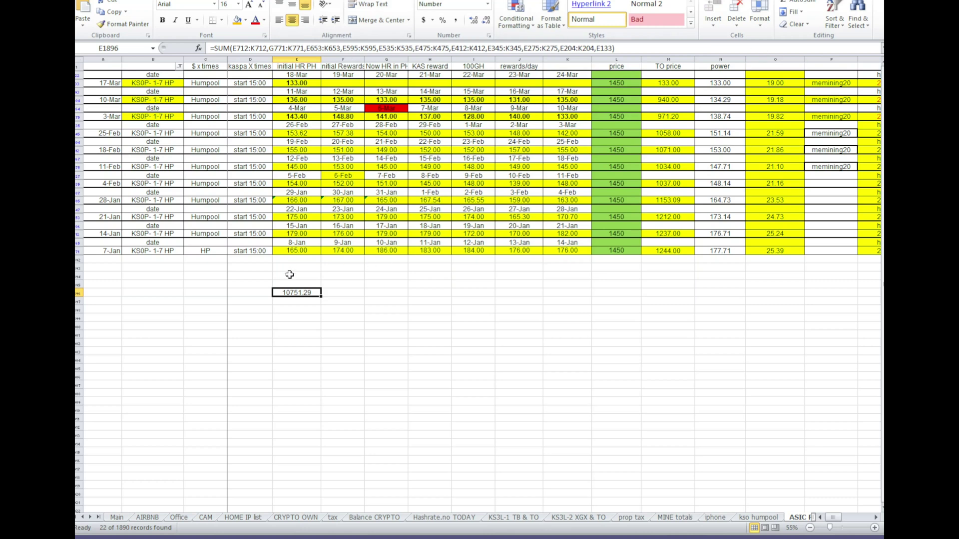
pyautogui.click(330, 293)
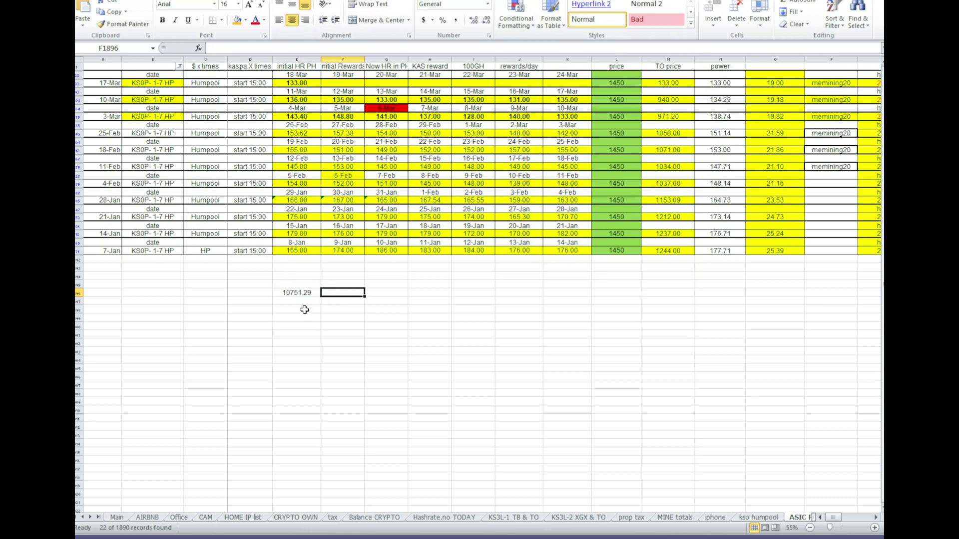
pyautogui.press('Left')
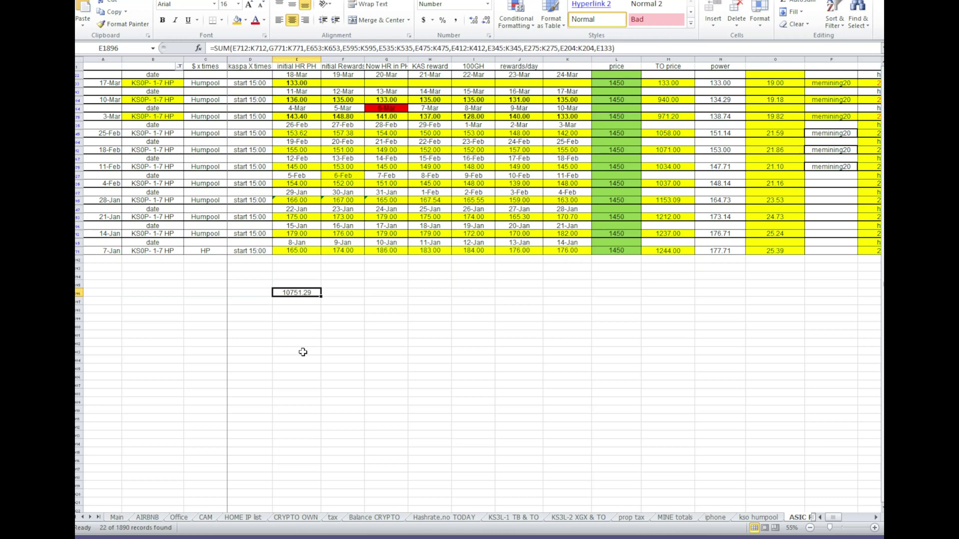
pyautogui.hotkey('ctrl', 'c')
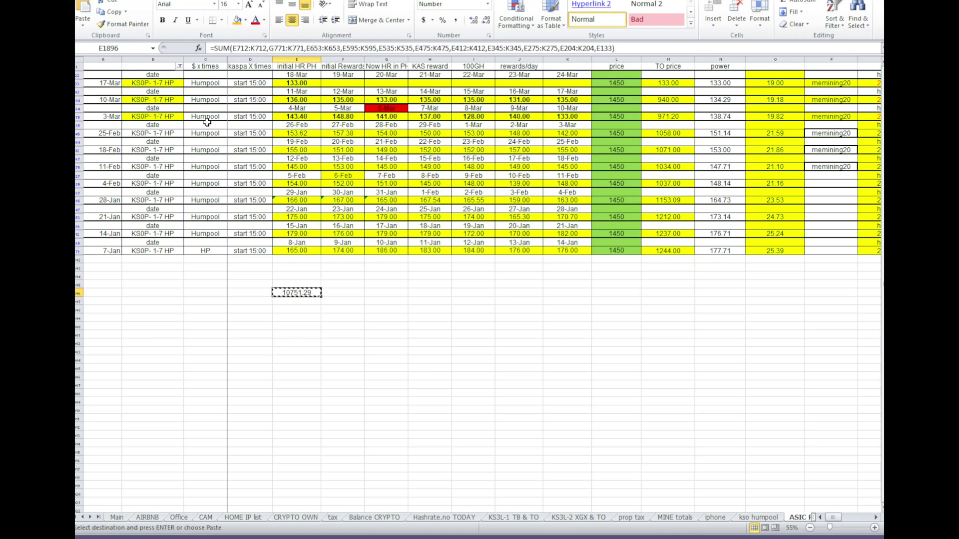
# - Clear the column B filter and paste the total into G115
pyautogui.click(179, 66)
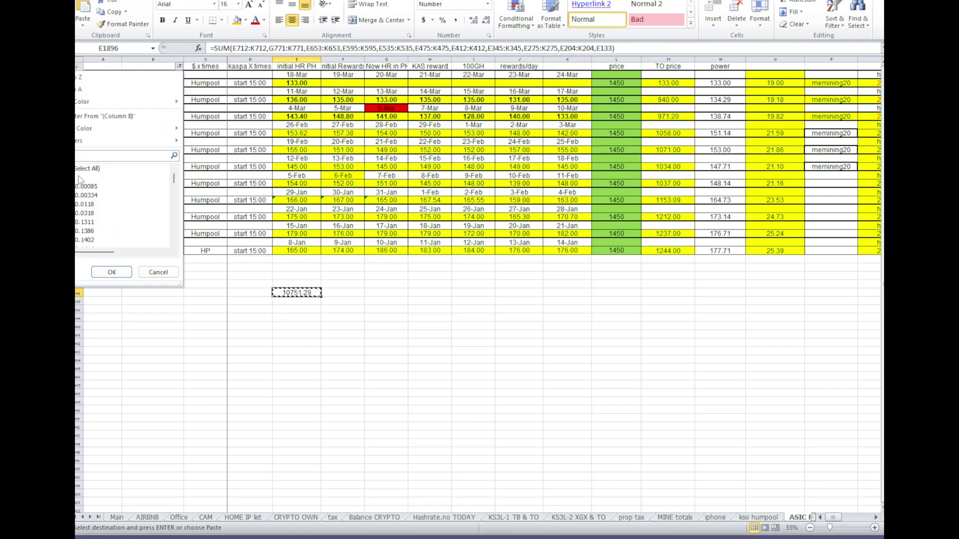
pyautogui.click(104, 278)
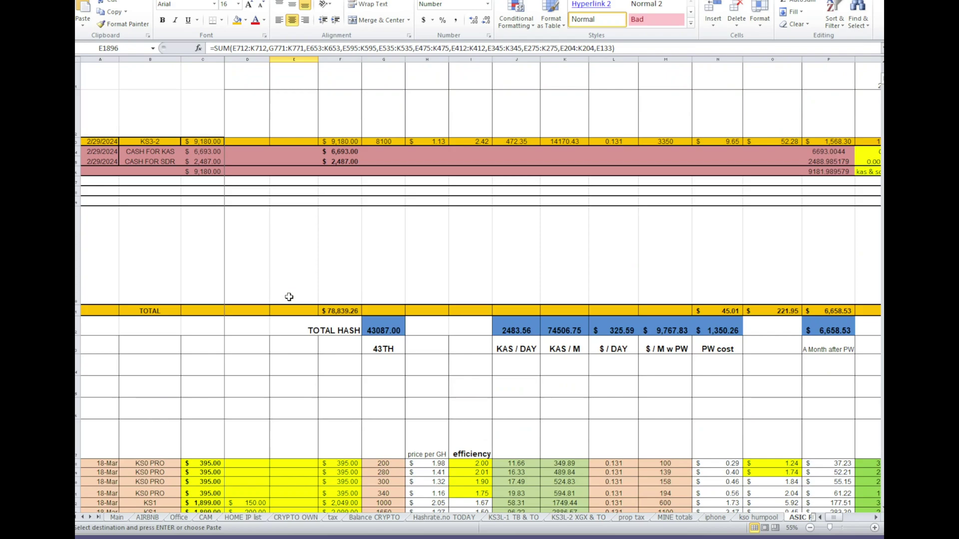
pyautogui.scroll(-10, 289, 297)
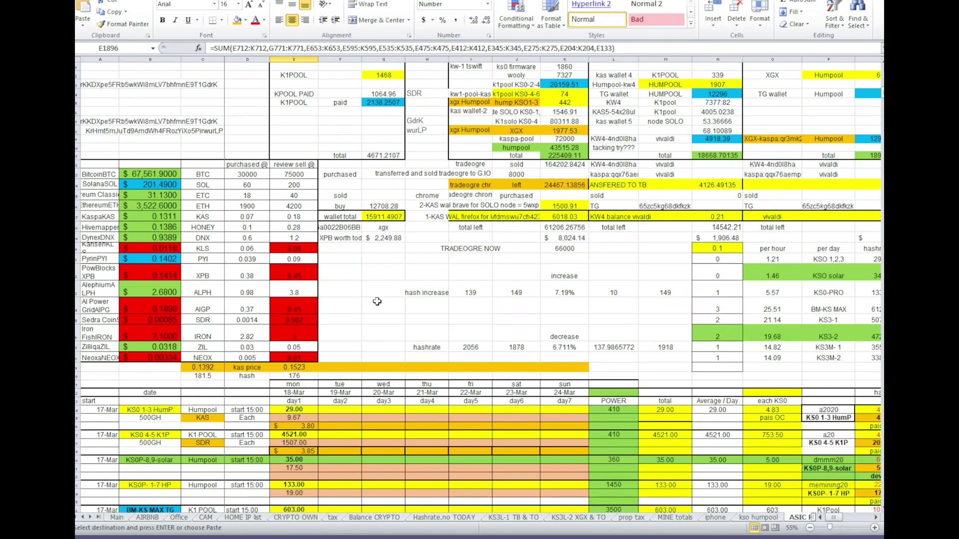
pyautogui.click(382, 321)
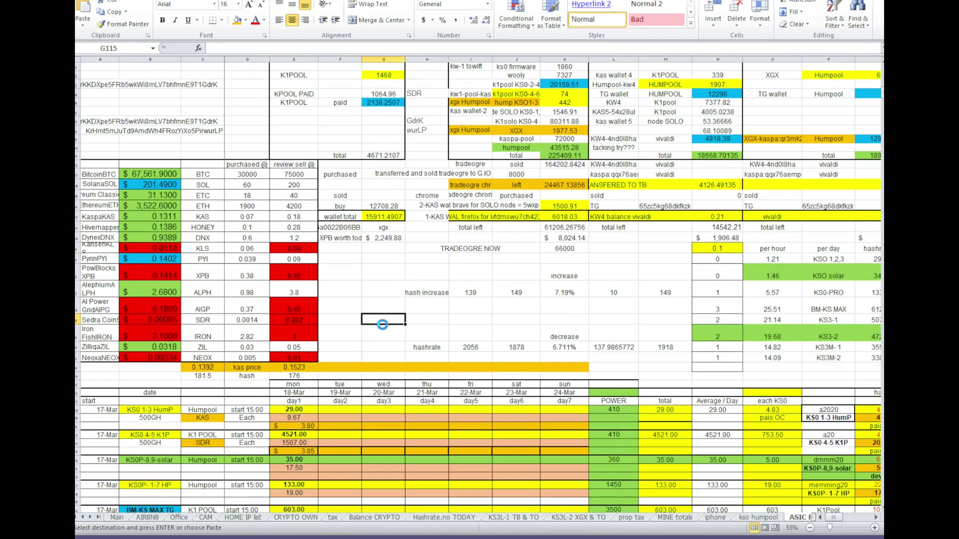
pyautogui.press('Return')
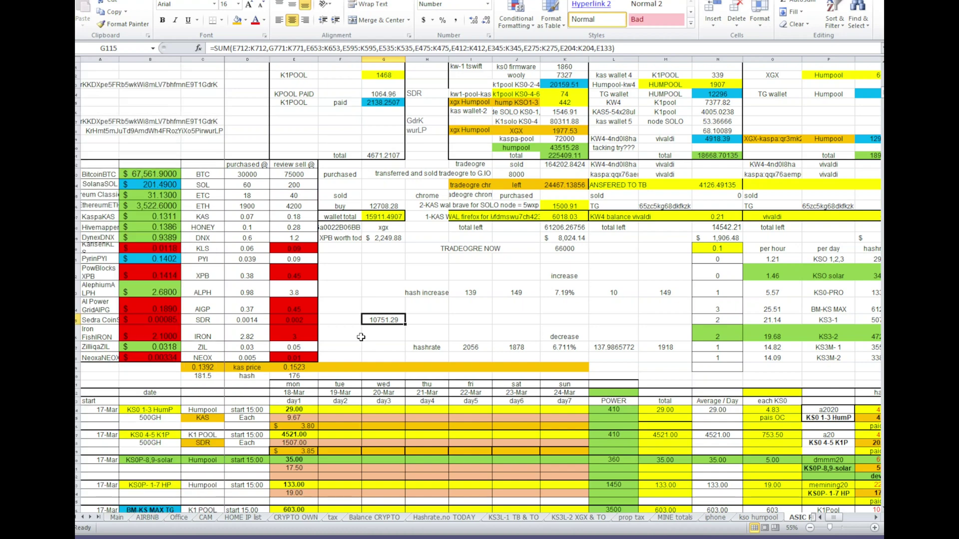
# - Label the total 'KS0PRO 1-7' in F115
pyautogui.scroll(2, 360, 338)
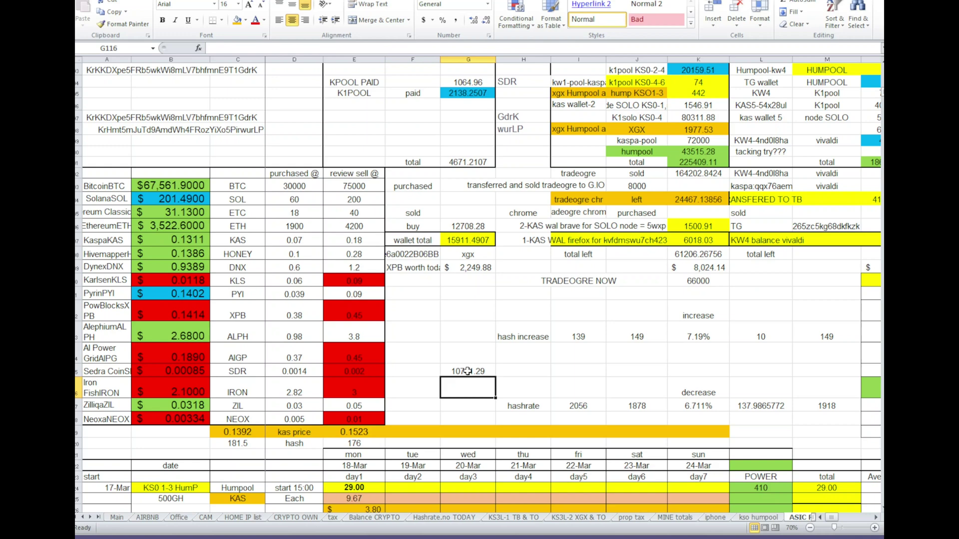
pyautogui.click(407, 375)
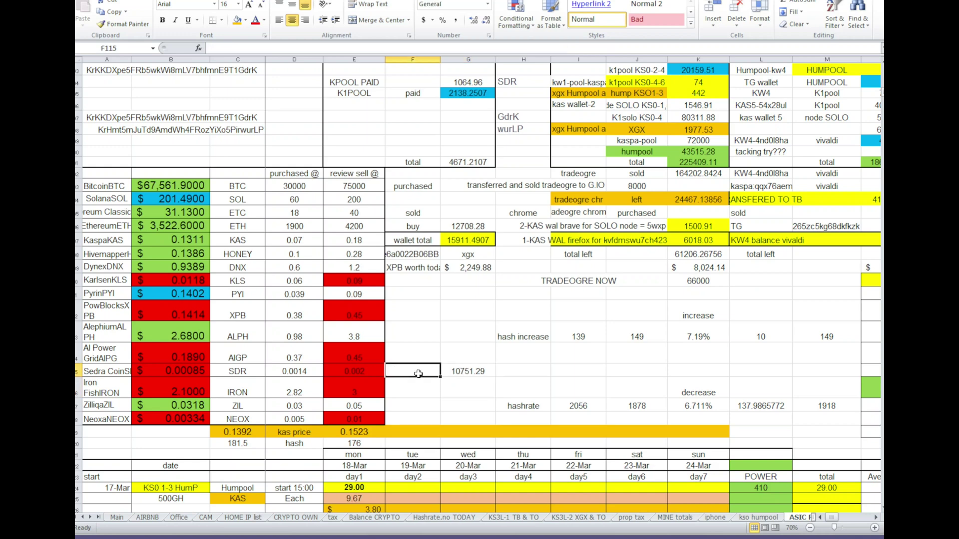
pyautogui.write('KS0')
pyautogui.press('BackSpace')
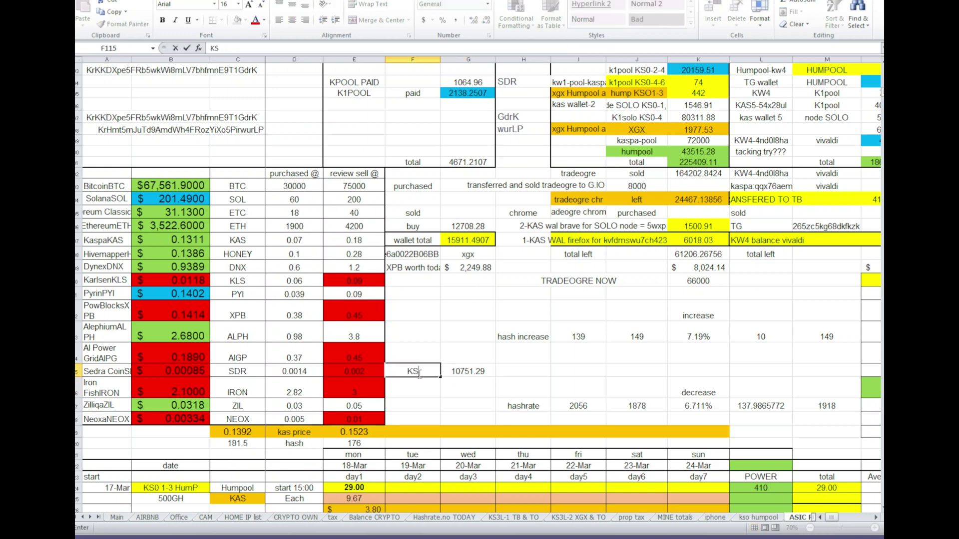
pyautogui.write('0PRO 1-7')
# - Enter 2.29TH as the hashrate in H115
pyautogui.press('Tab')
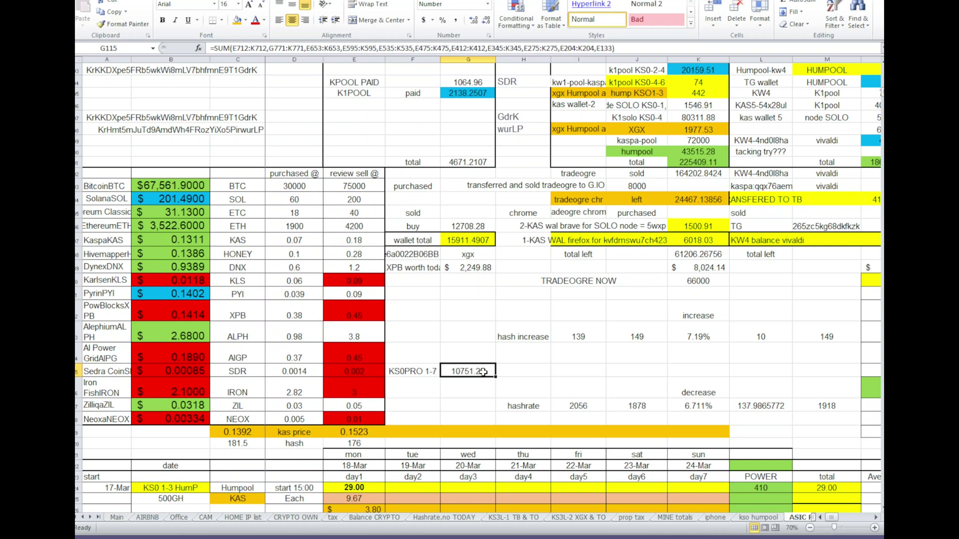
pyautogui.click(521, 370)
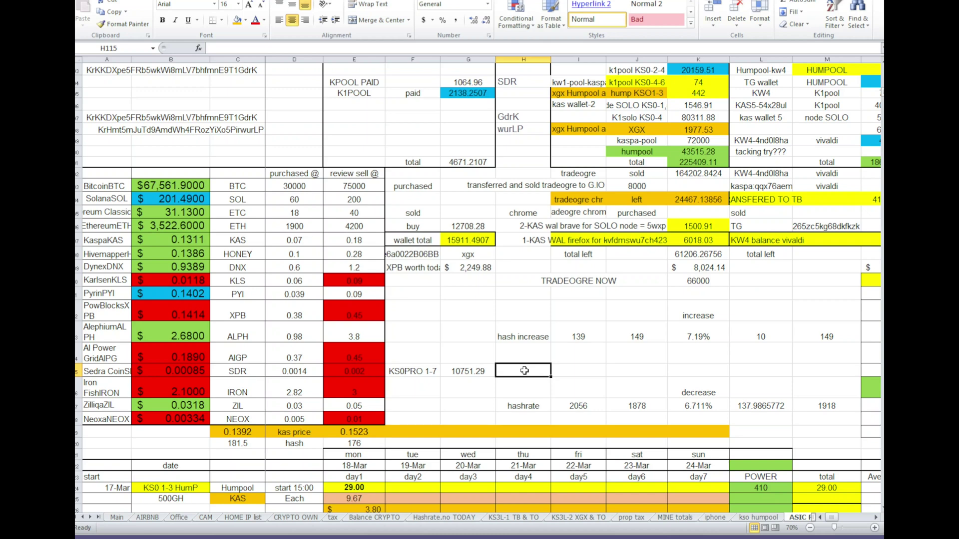
pyautogui.write('2.29')
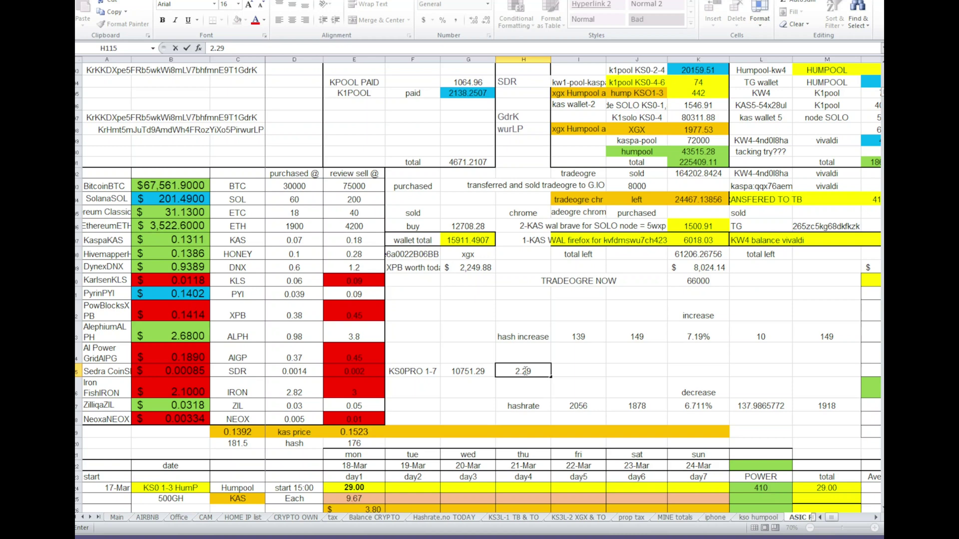
pyautogui.write('th')
pyautogui.press('BackSpace')
pyautogui.press('BackSpace')
pyautogui.write('TH')
pyautogui.press('Left')
# - Compute =G115*B107 in I115, valuing the total at the 0.1311 KAS price ($1,409.49)
pyautogui.click(529, 371)
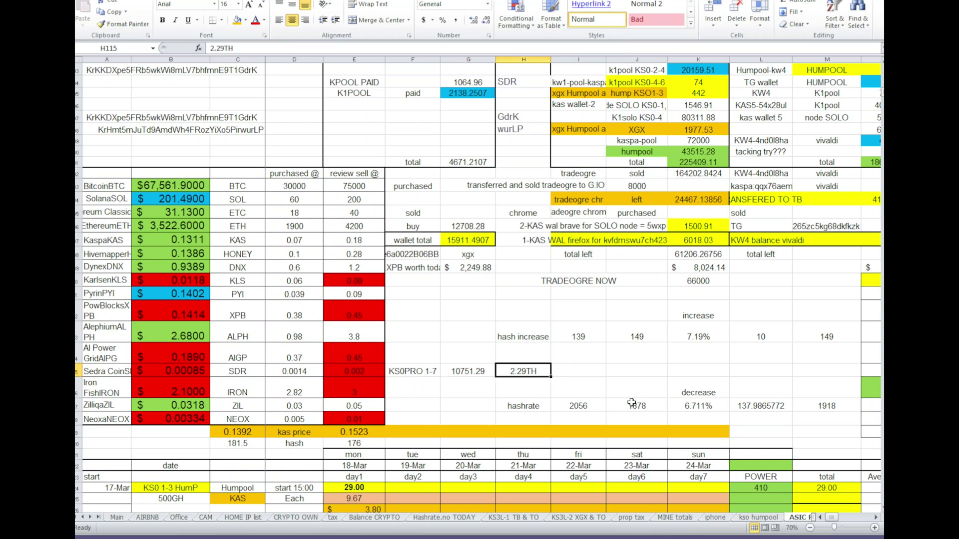
pyautogui.click(567, 372)
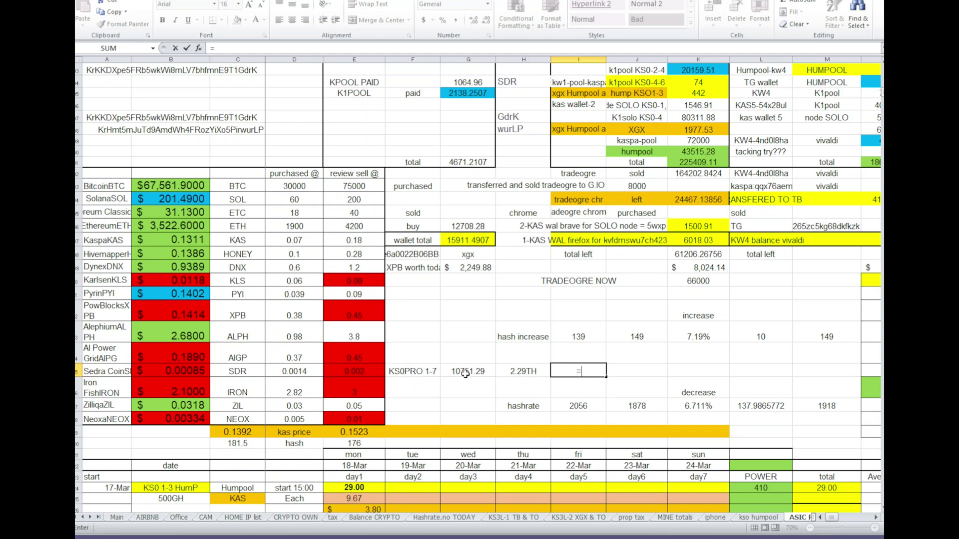
pyautogui.click(465, 373)
pyautogui.write('*')
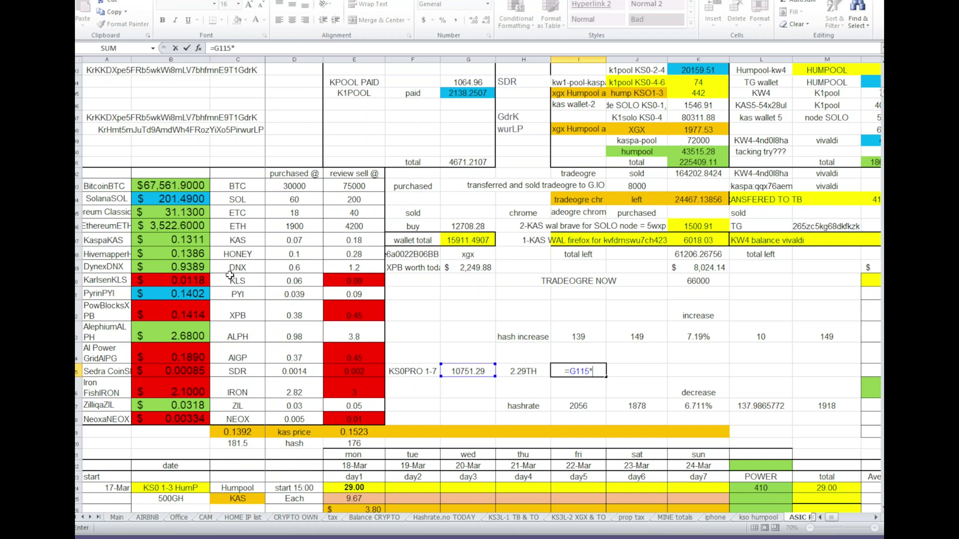
pyautogui.click(188, 241)
pyautogui.press('Return')
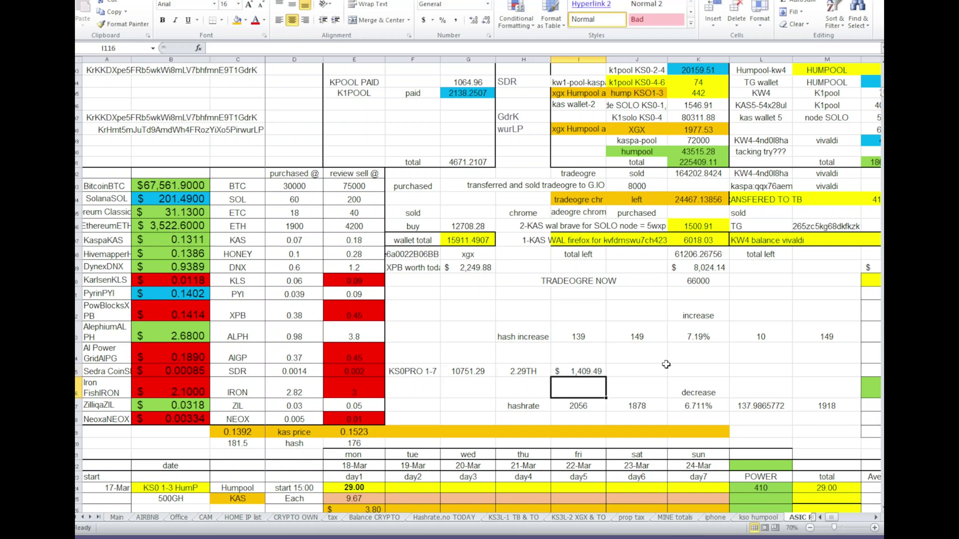
pyautogui.click(586, 369)
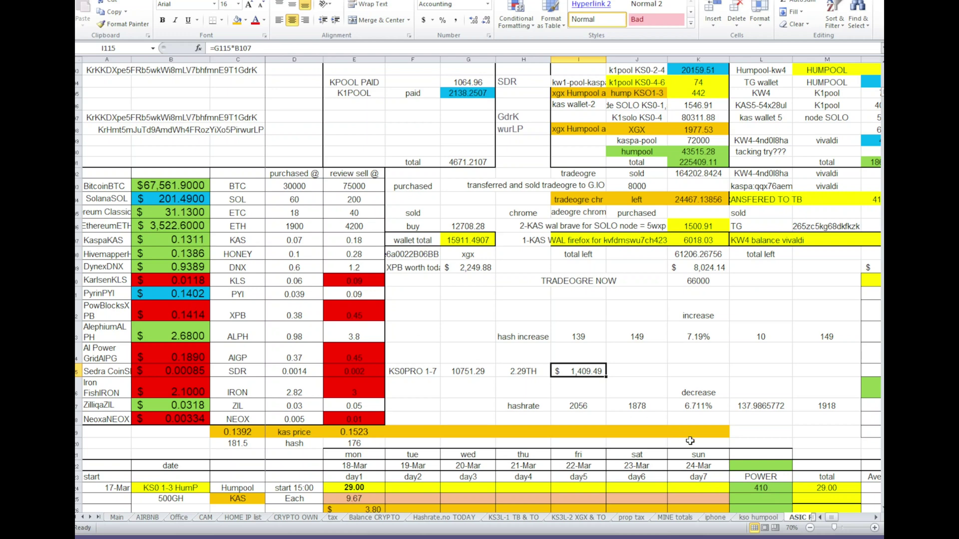
pyautogui.click(641, 372)
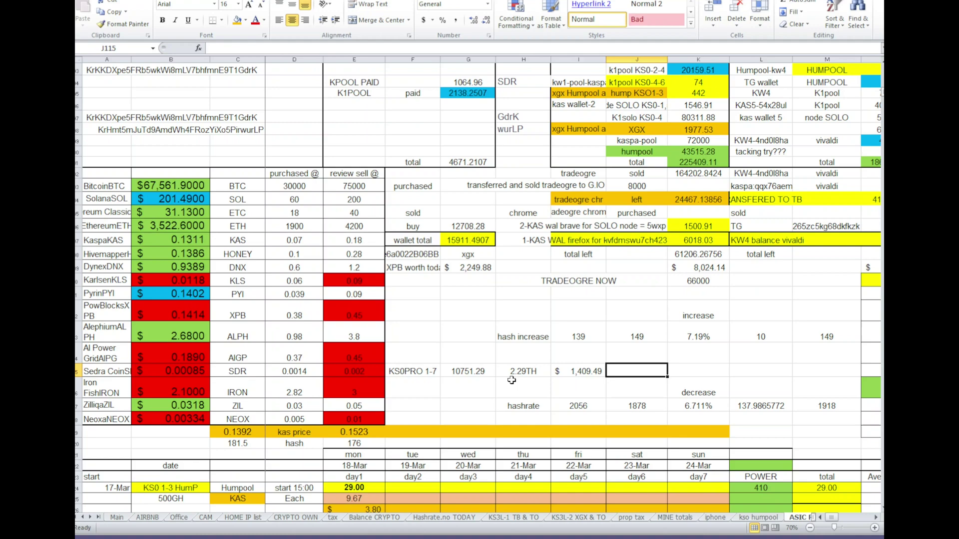
# - Enter 68 in G114 above the copied total
pyautogui.click(468, 359)
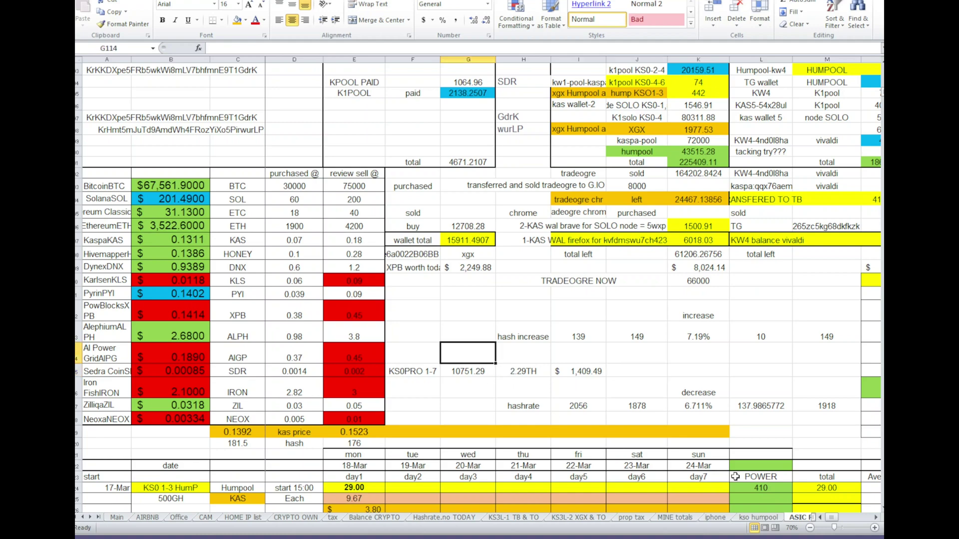
pyautogui.write('68')
pyautogui.press('Return')
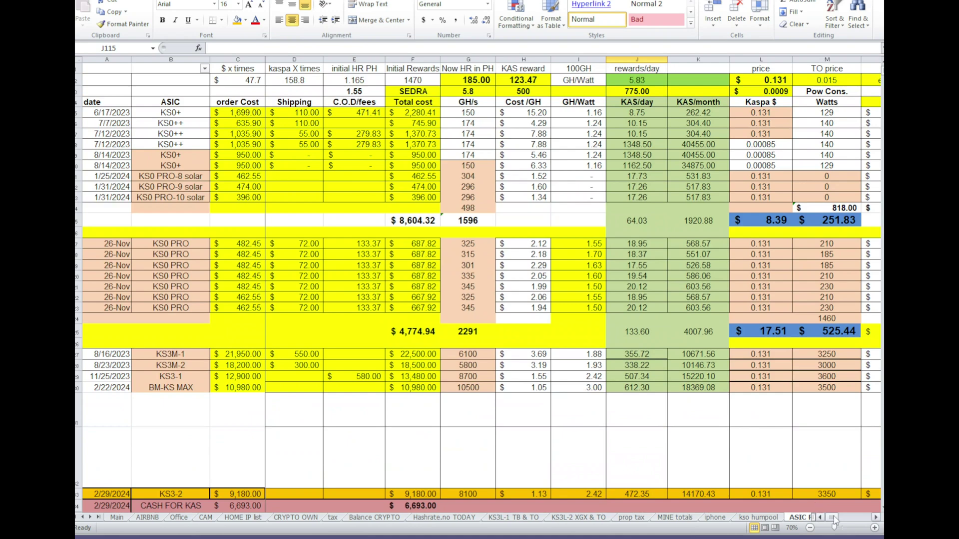
# - Check the miners' watt totals (818, 2920) and the KS0 PRO daily power cost of $4.20
pyautogui.moveTo(834, 519)
pyautogui.mouseDown()
pyautogui.moveTo(847, 521)
pyautogui.moveTo(839, 522)
pyautogui.mouseUp()
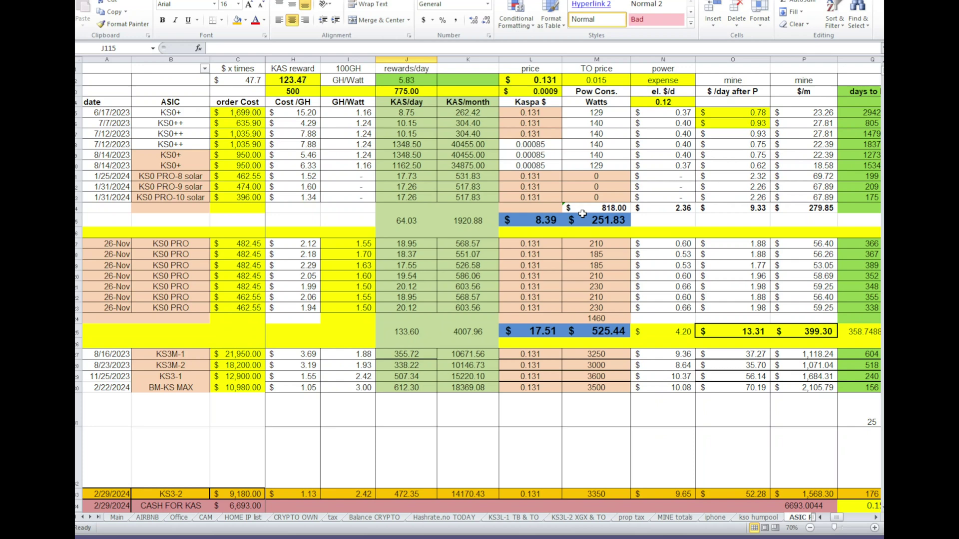
pyautogui.moveTo(610, 111); pyautogui.dragTo(607, 167)
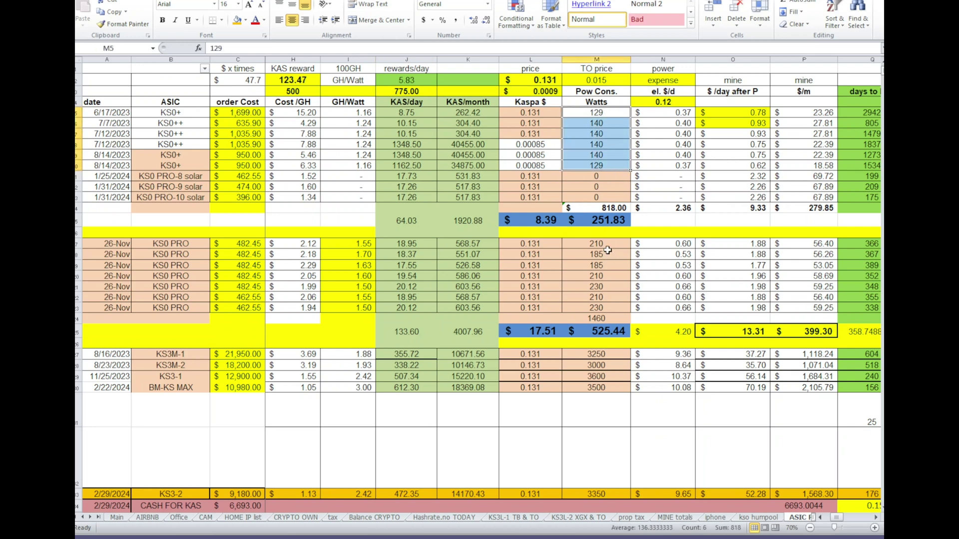
pyautogui.moveTo(606, 243); pyautogui.dragTo(606, 318)
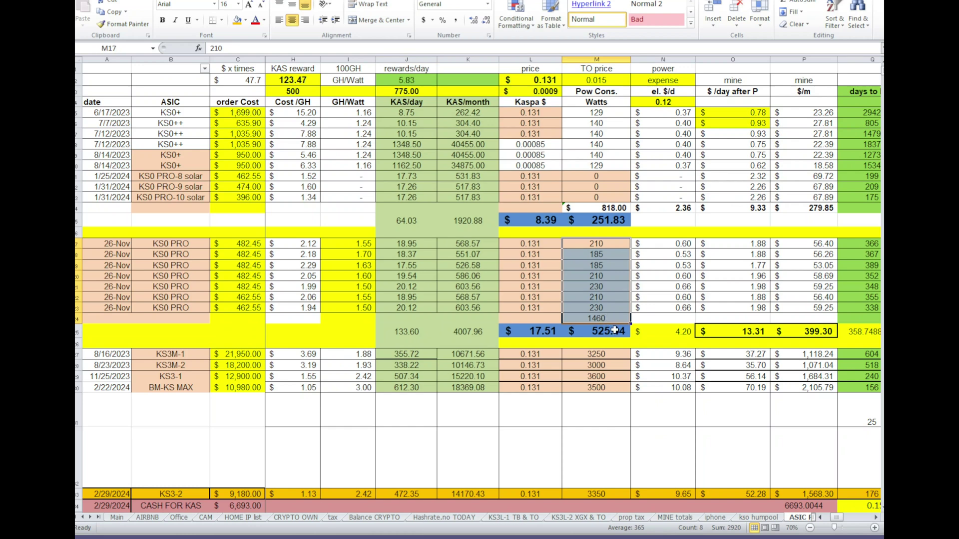
pyautogui.click(613, 321)
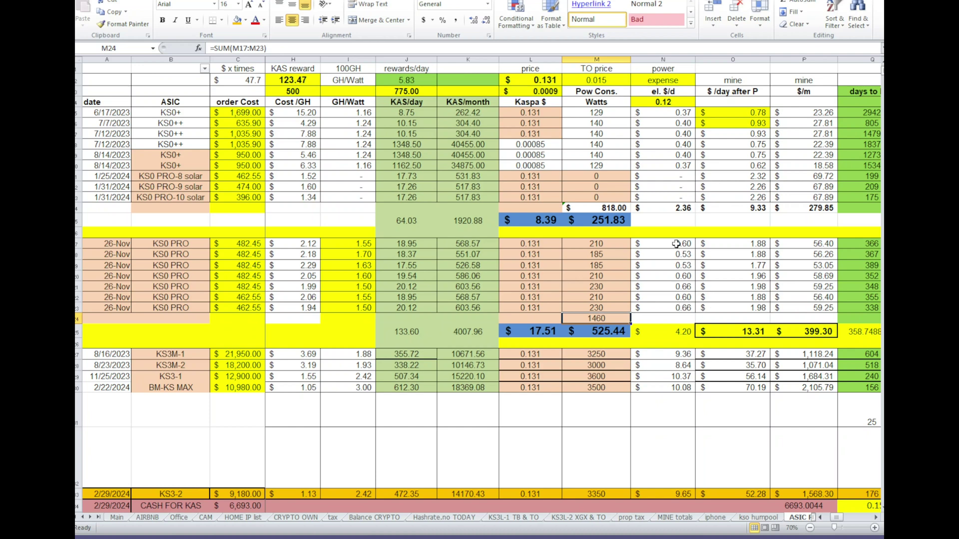
pyautogui.moveTo(677, 244); pyautogui.dragTo(682, 306)
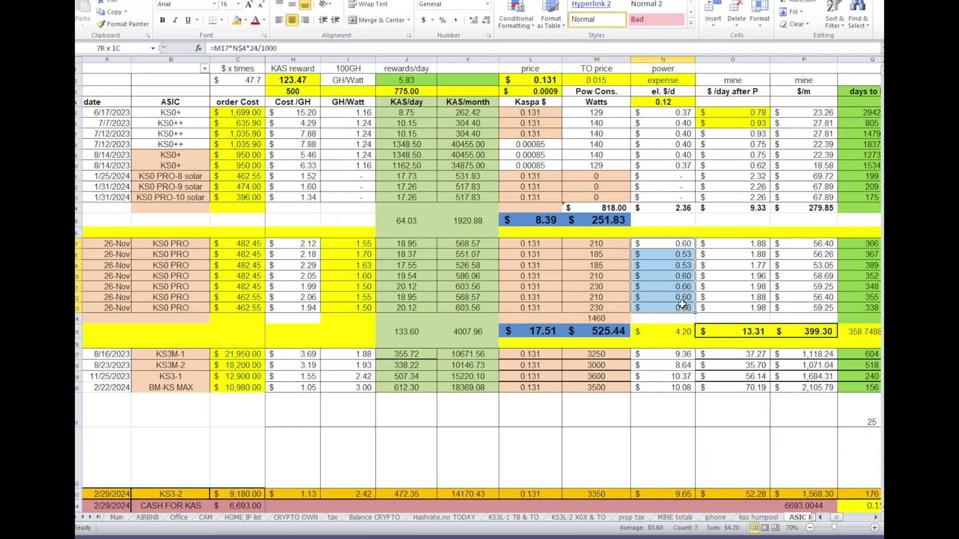
pyautogui.click(682, 333)
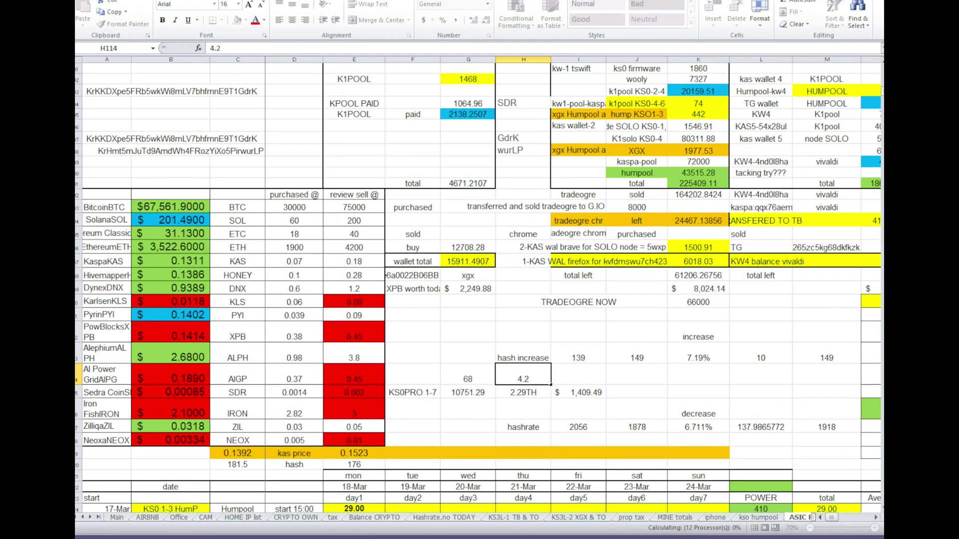
# - Enter =H114*G114 in I114 and format the $285.60 result as Accounting
pyautogui.click(578, 374)
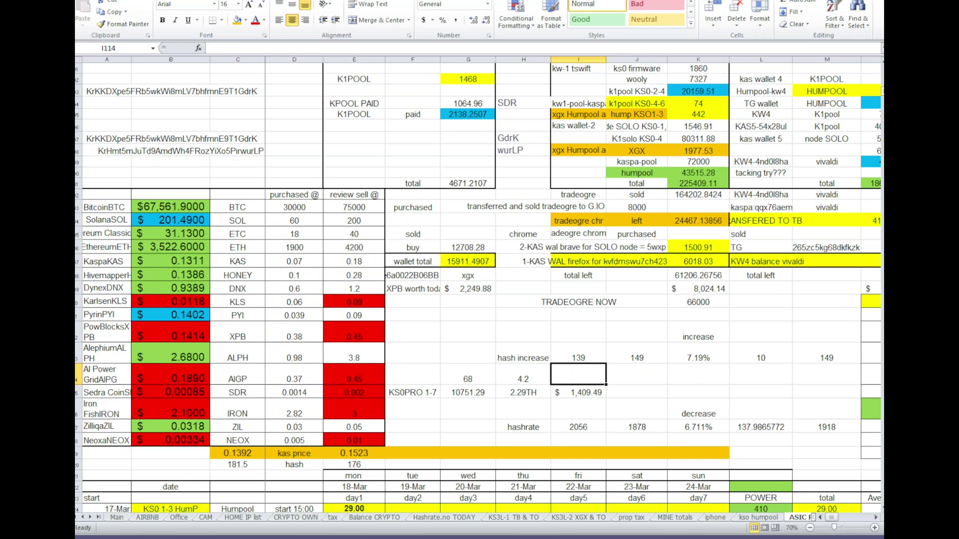
pyautogui.write('=')
pyautogui.click(528, 375)
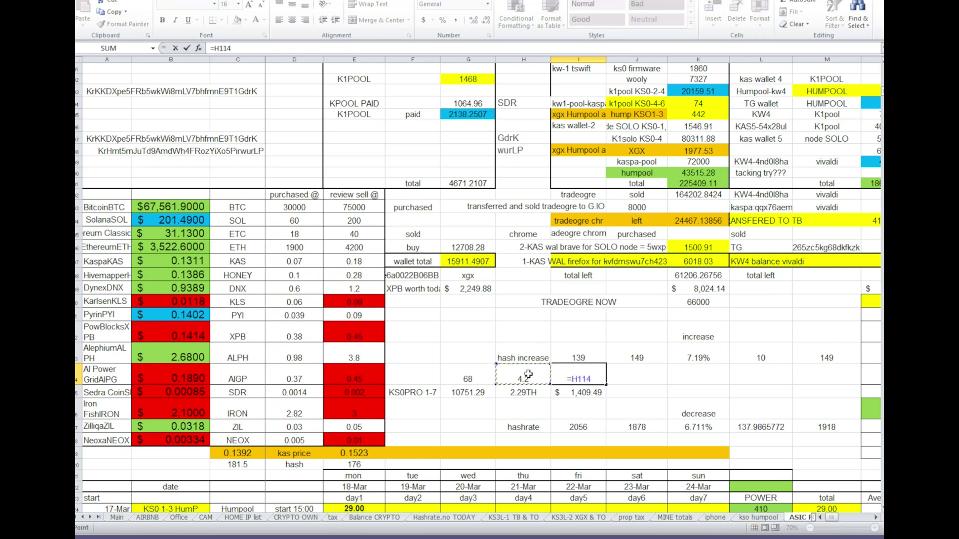
pyautogui.write('*')
pyautogui.click(469, 370)
pyautogui.press('Return')
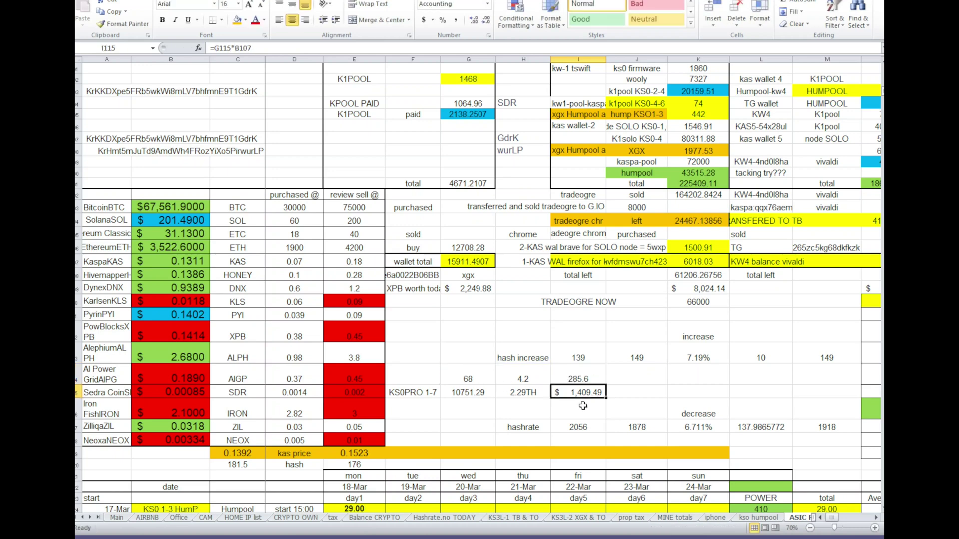
pyautogui.press('Up')
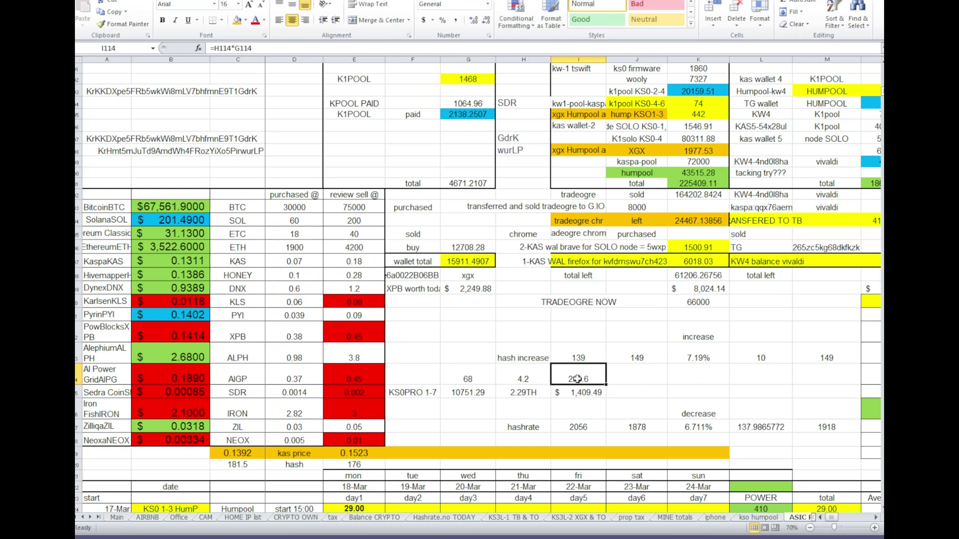
pyautogui.click(424, 20)
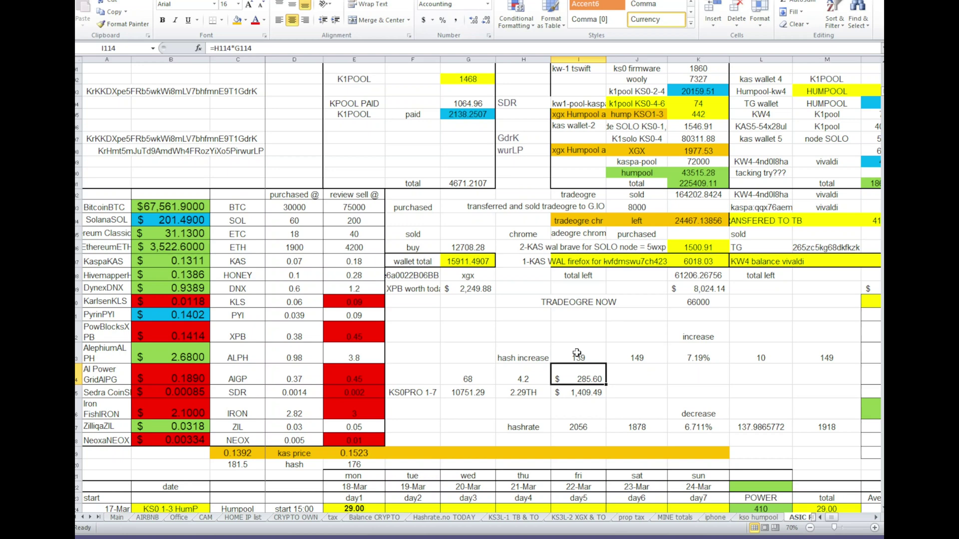
# - Enter =I115-I114 in I116 for a $1,123.89 net and fill it orange
pyautogui.click(599, 402)
pyautogui.scroll(3, 600, 402)
pyautogui.write('=')
pyautogui.click(721, 226)
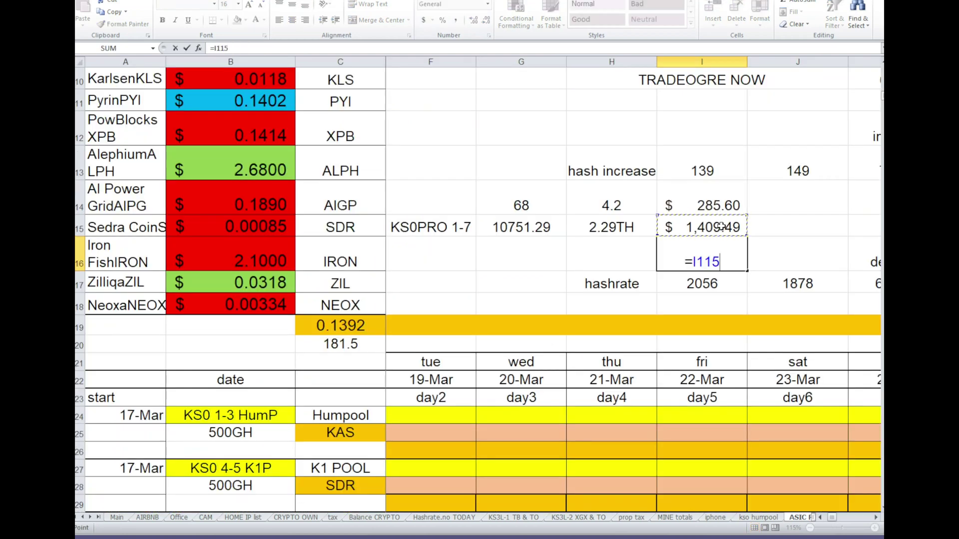
pyautogui.write('-')
pyautogui.click(722, 205)
pyautogui.press('Return')
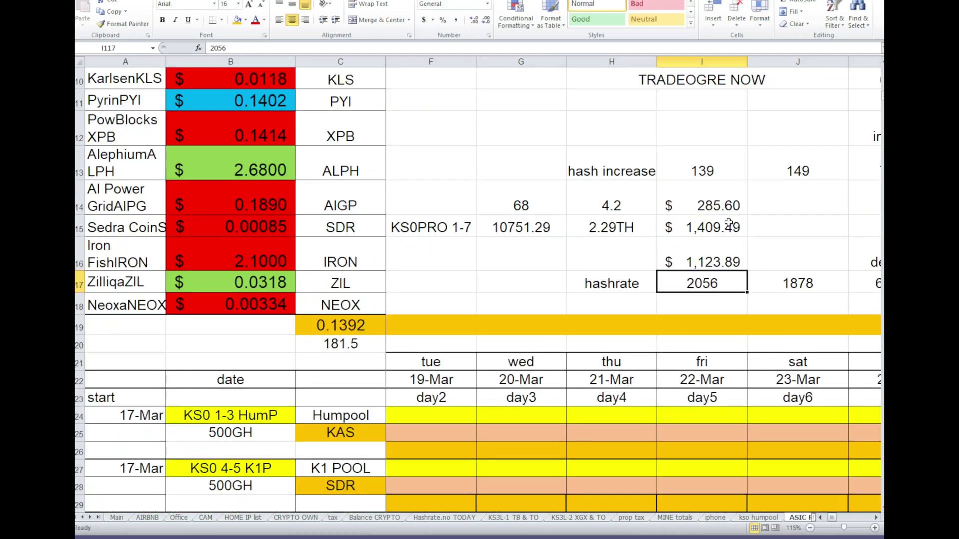
pyautogui.click(724, 259)
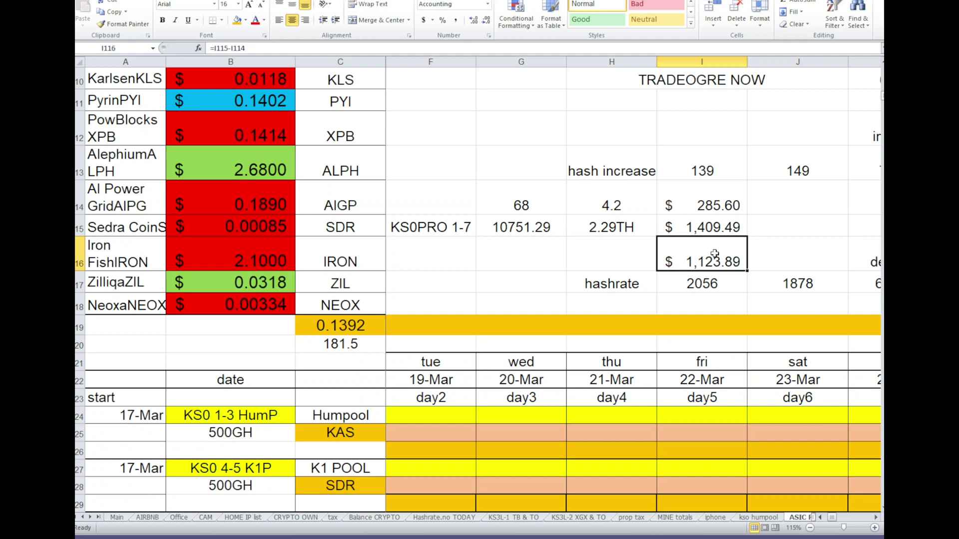
pyautogui.click(237, 20)
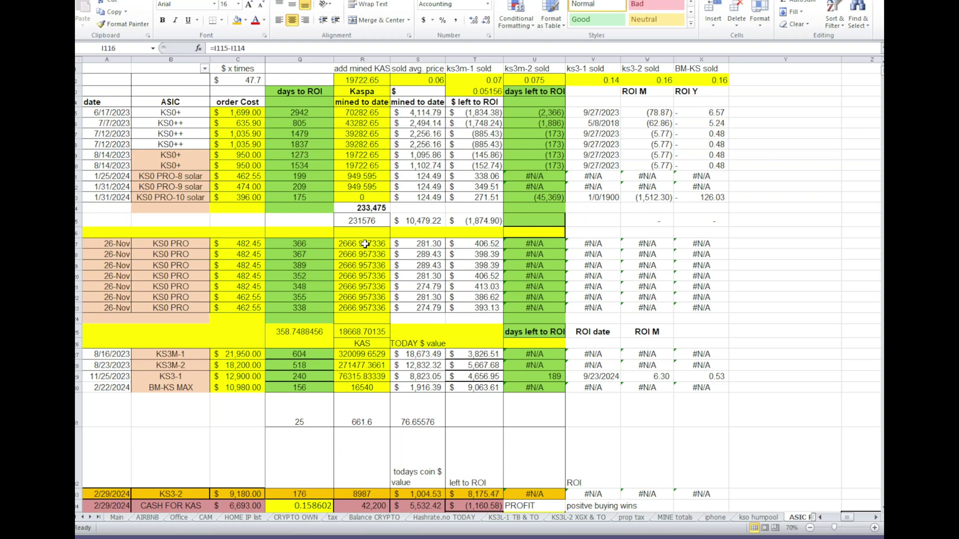
pyautogui.moveTo(364, 244); pyautogui.dragTo(366, 303)
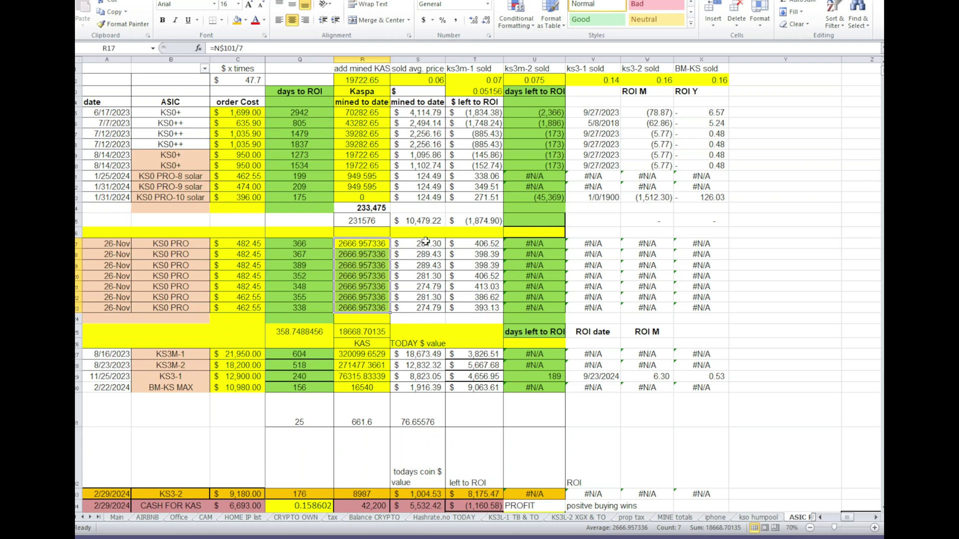
pyautogui.moveTo(425, 243); pyautogui.dragTo(429, 310)
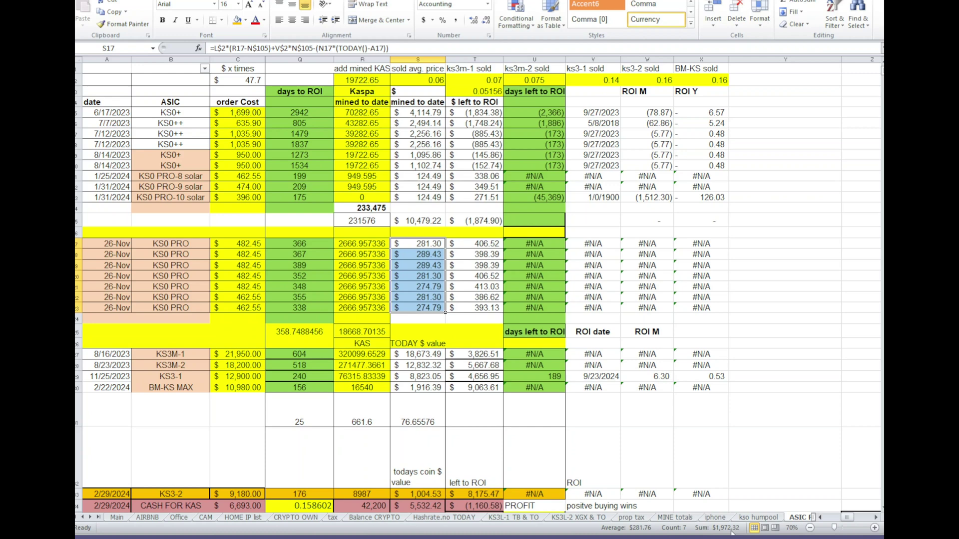
pyautogui.moveTo(851, 522); pyautogui.dragTo(833, 522)
pyautogui.moveTo(238, 244); pyautogui.dragTo(240, 307)
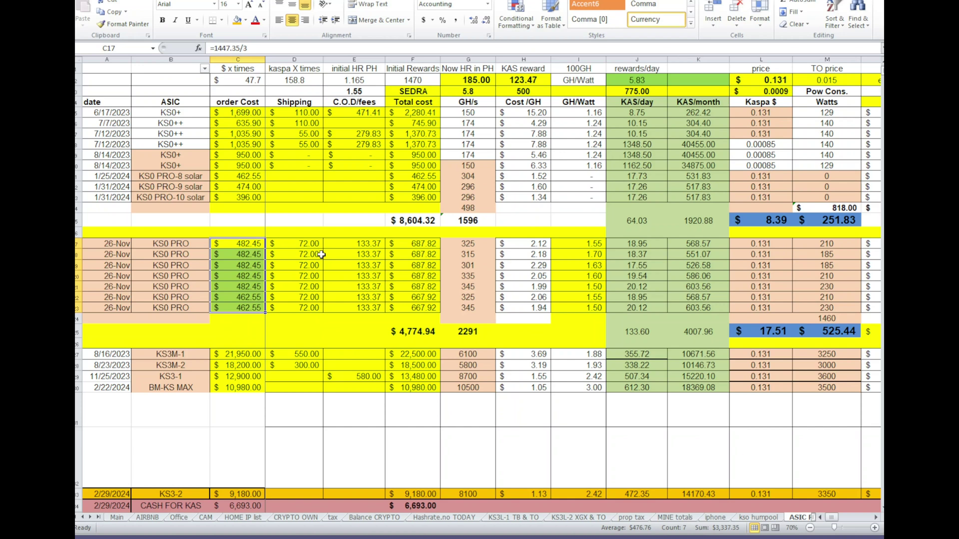
pyautogui.moveTo(330, 245); pyautogui.dragTo(355, 307)
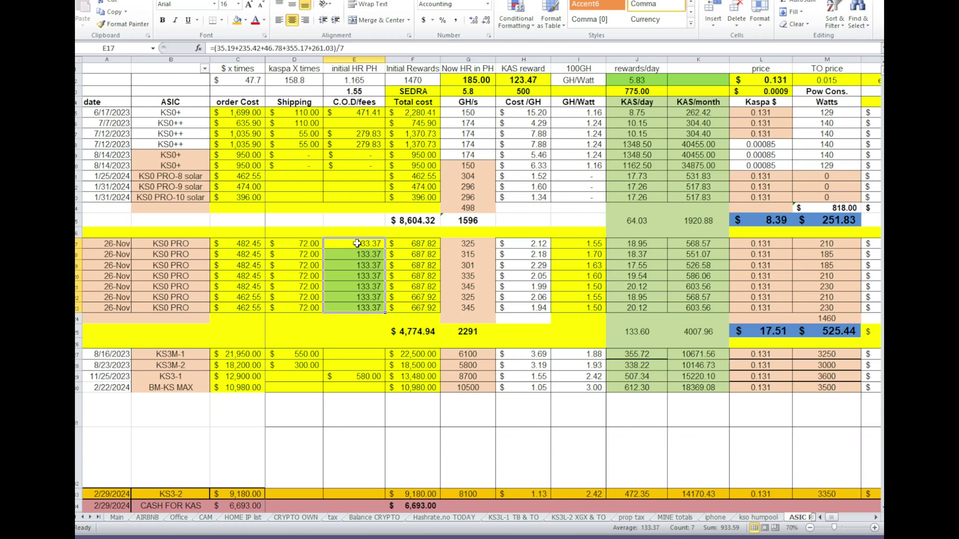
pyautogui.moveTo(309, 246); pyautogui.dragTo(306, 309)
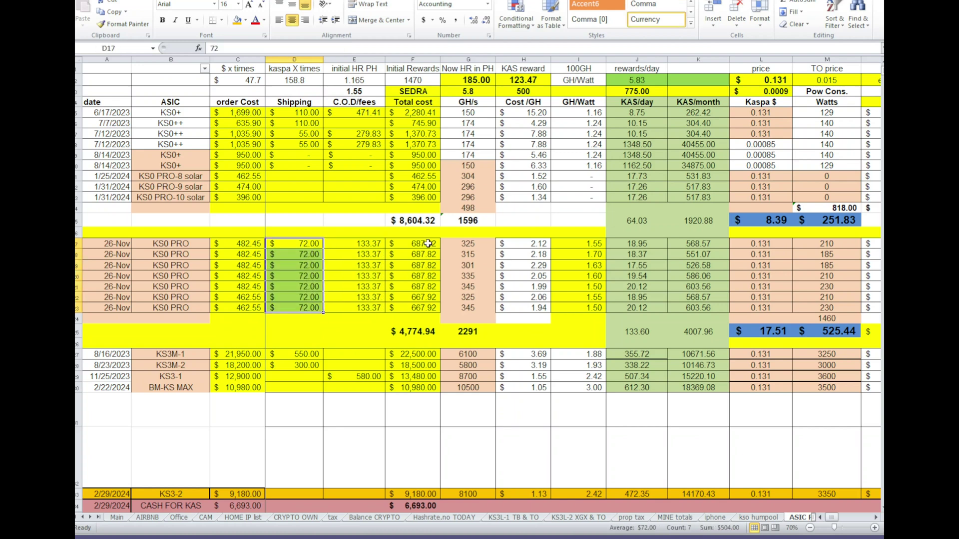
pyautogui.click(405, 331)
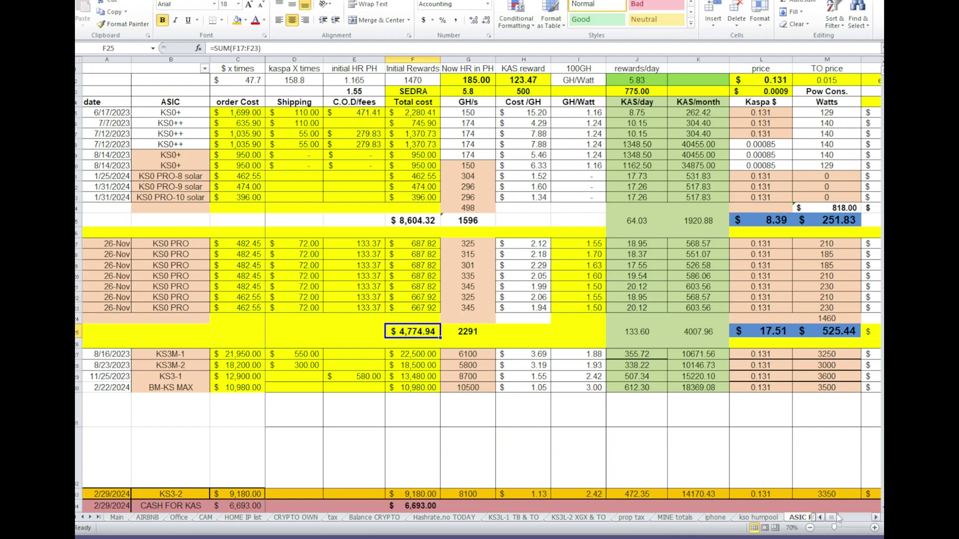
pyautogui.moveTo(833, 520); pyautogui.dragTo(849, 519)
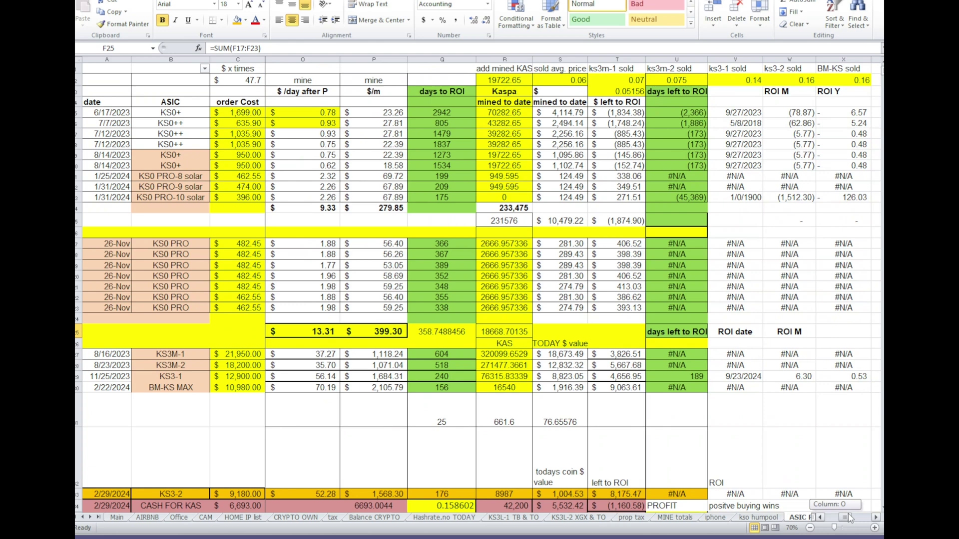
pyautogui.moveTo(630, 245); pyautogui.dragTo(633, 305)
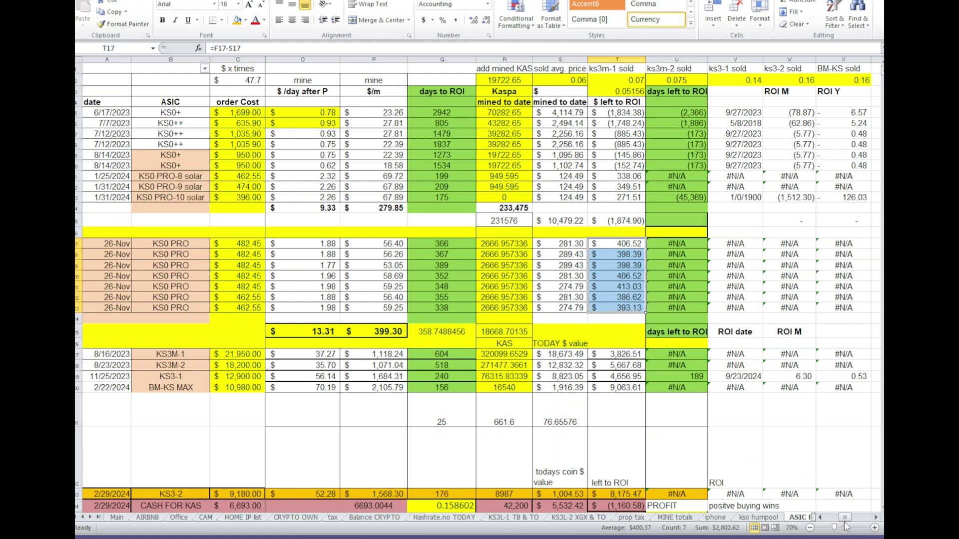
pyautogui.moveTo(845, 519); pyautogui.dragTo(819, 521)
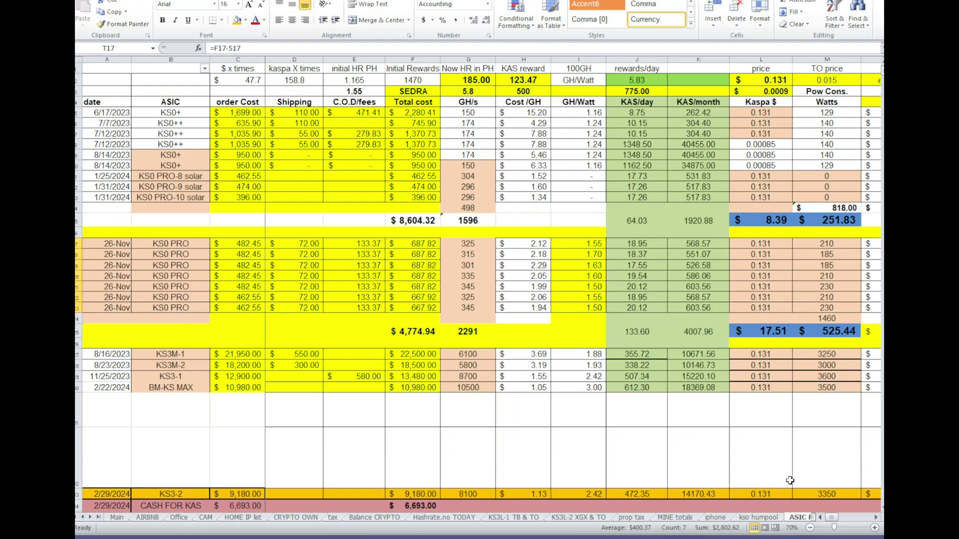
# - Re-total the KS0 PRO order costs and their fees by selecting each column
pyautogui.moveTo(835, 522); pyautogui.dragTo(841, 504)
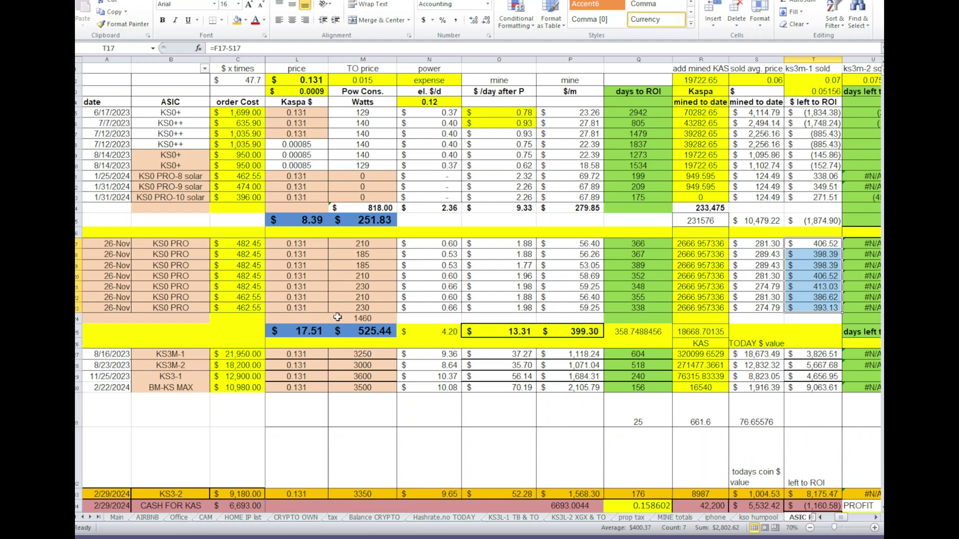
pyautogui.moveTo(842, 518); pyautogui.dragTo(827, 521)
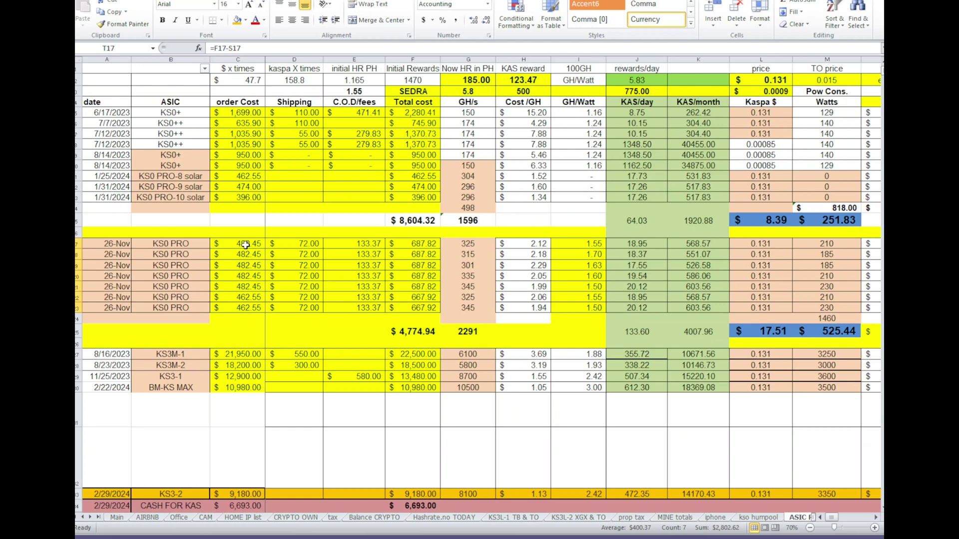
pyautogui.moveTo(245, 245); pyautogui.dragTo(246, 307)
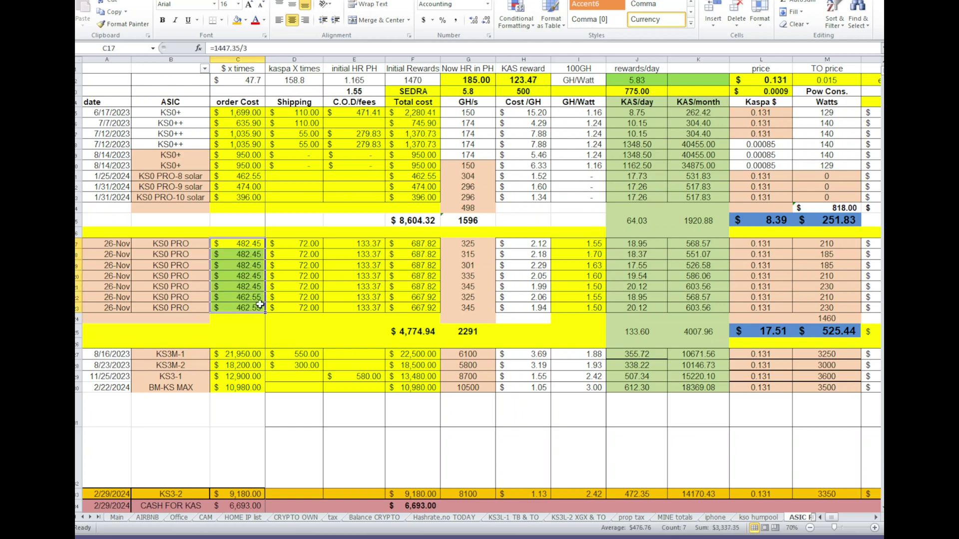
pyautogui.moveTo(372, 245); pyautogui.dragTo(367, 308)
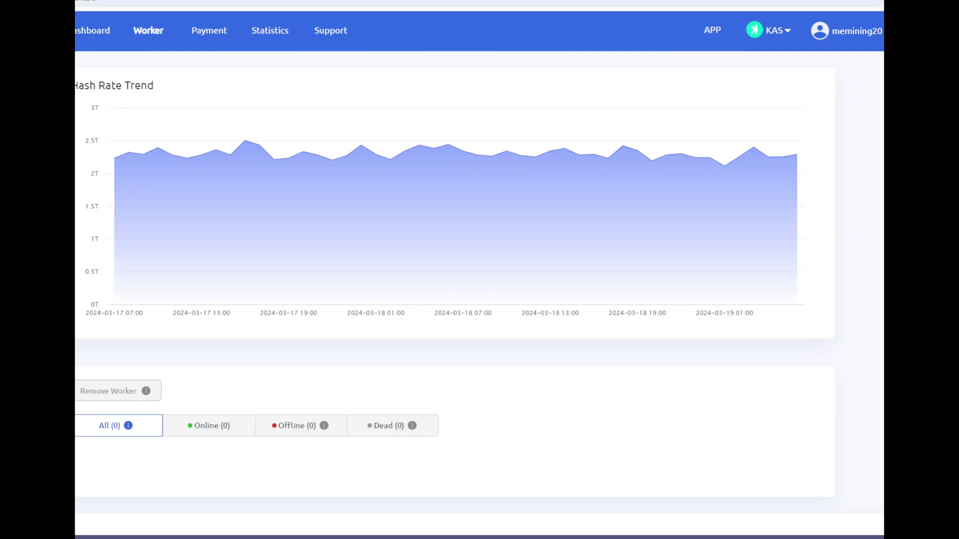
# - Show HumPool's Payment stats: 10,727.93 KAS income, 8,814.48 paid, 1,913.45 balance
pyautogui.scroll(-3, 386, 167)
pyautogui.scroll(3, 386, 167)
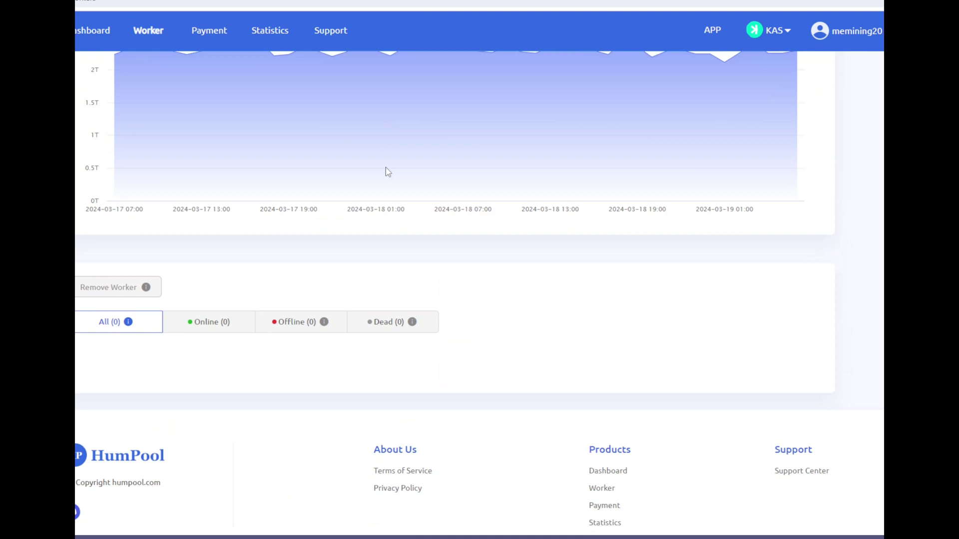
pyautogui.moveTo(386, 160)
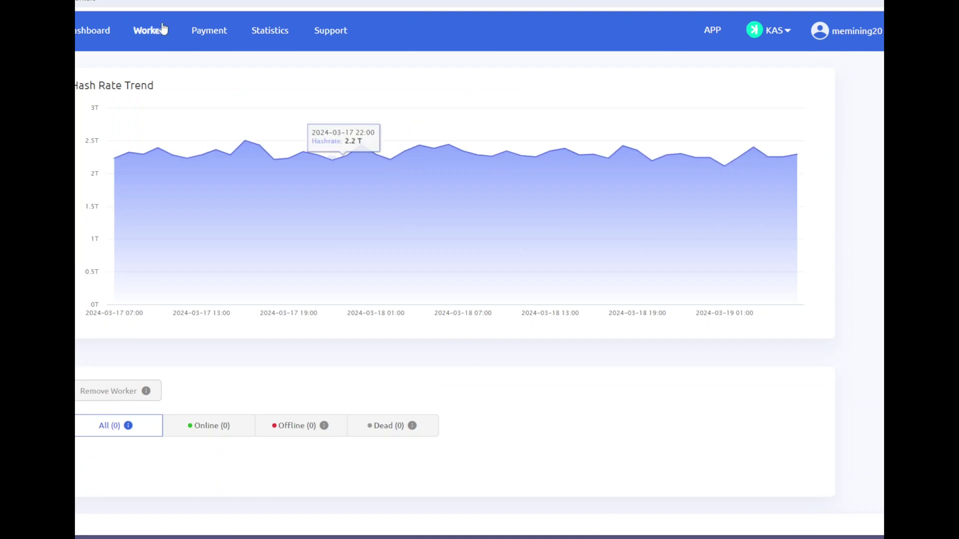
pyautogui.click(209, 32)
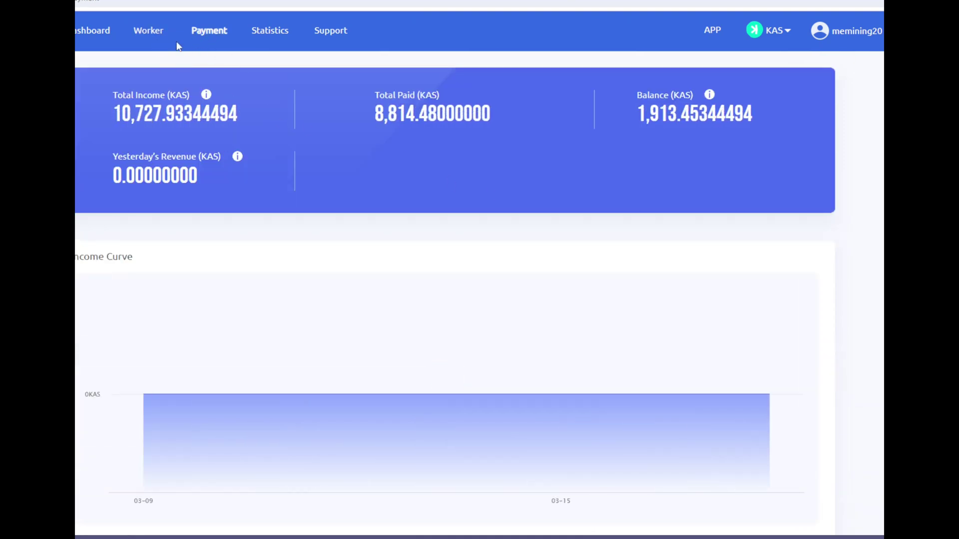